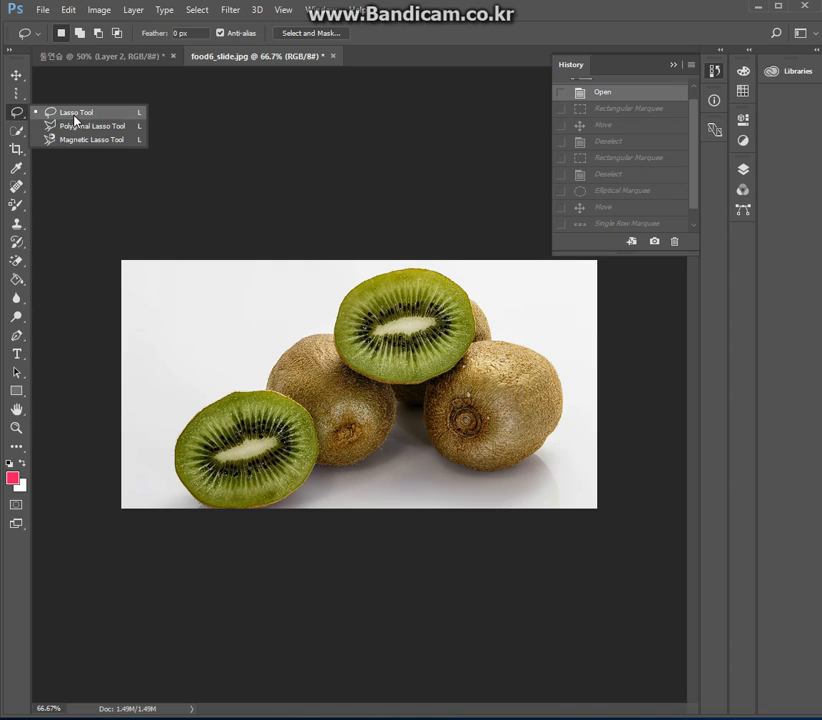
Select the upper cut kiwi half by tracing a freehand Lasso outline around its edge
left_click(75, 114)
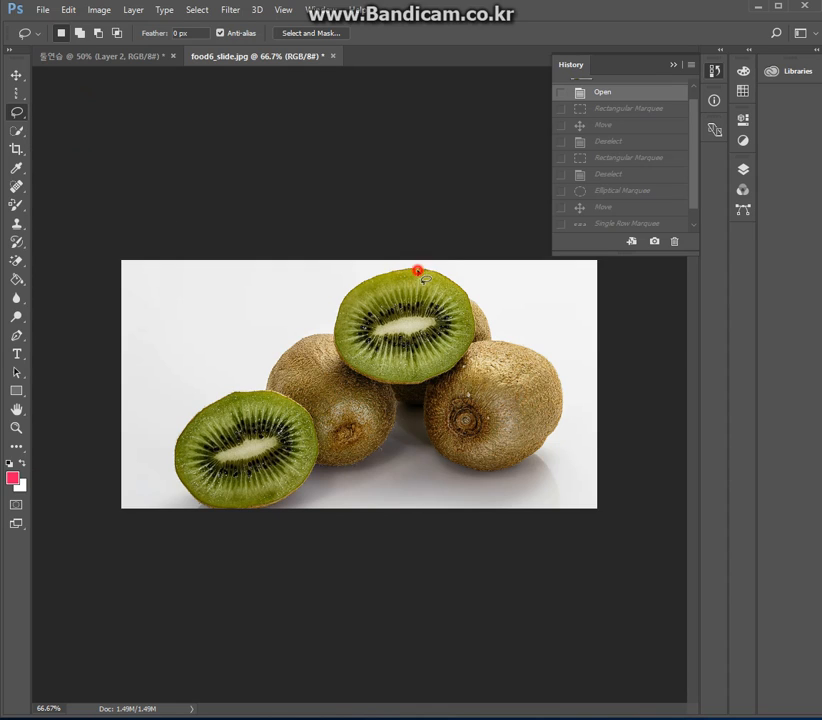
mouse_move(406, 276)
left_mouse_down()
mouse_move(357, 282)
mouse_move(337, 315)
mouse_move(334, 349)
mouse_move(351, 374)
mouse_move(371, 384)
mouse_move(435, 384)
mouse_move(464, 360)
mouse_move(478, 333)
left_mouse_up()
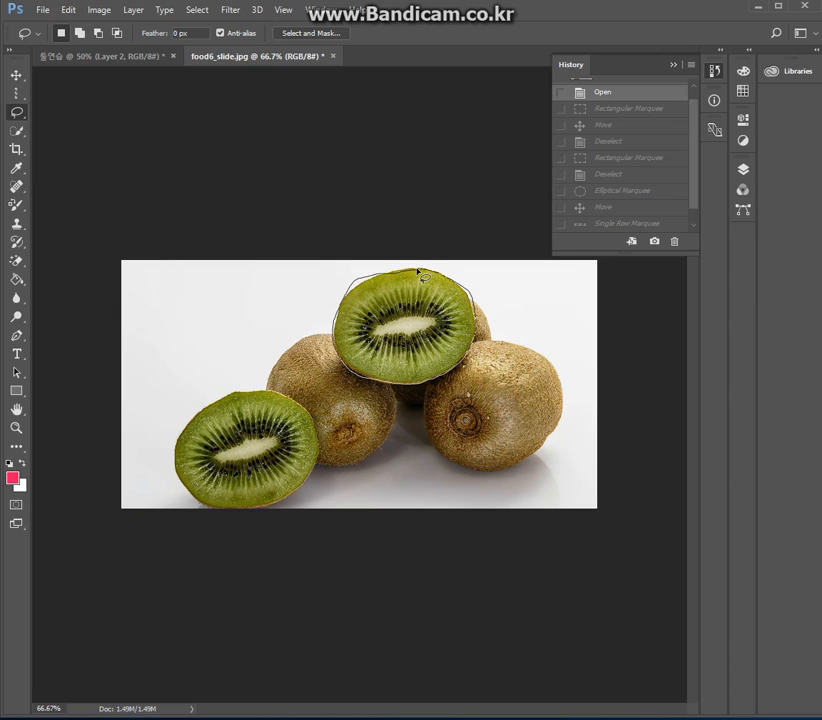
left_click_drag(416, 272, 409, 275)
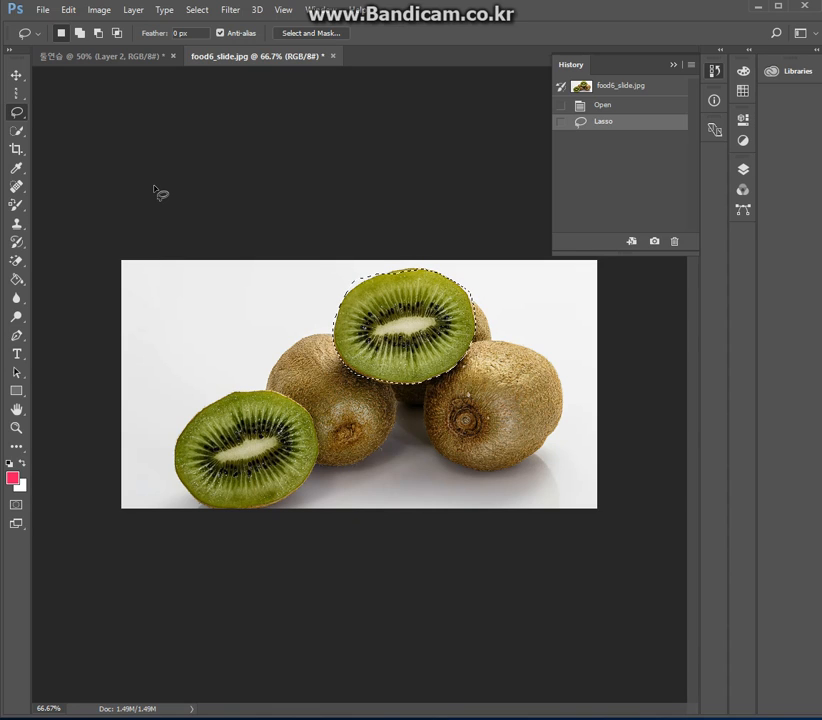
Move the selected kiwi half directly above the lower cut kiwi, and revert the image to its Open history state
left_click(15, 76)
left_click_drag(389, 322, 223, 322)
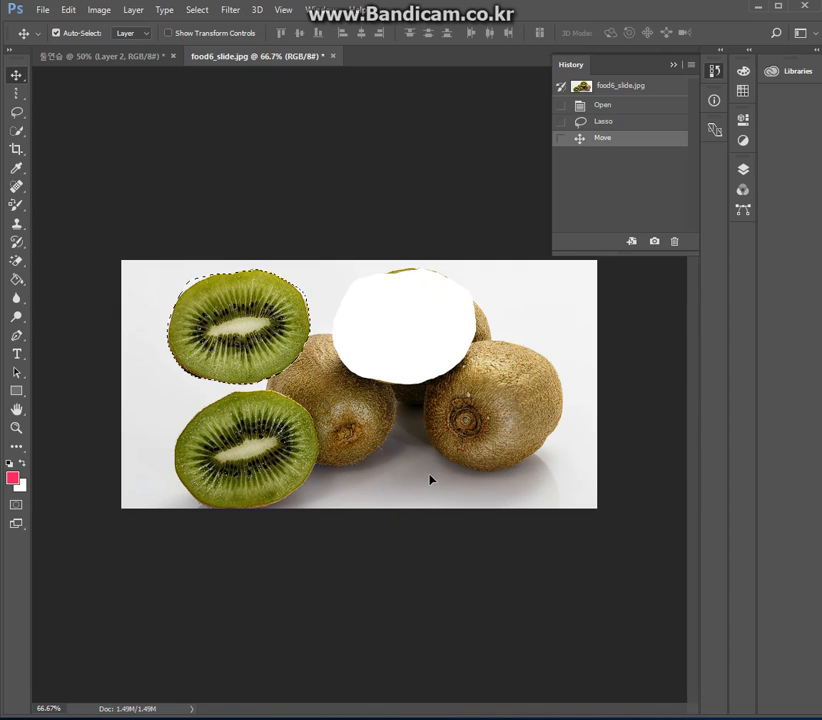
left_click(590, 122)
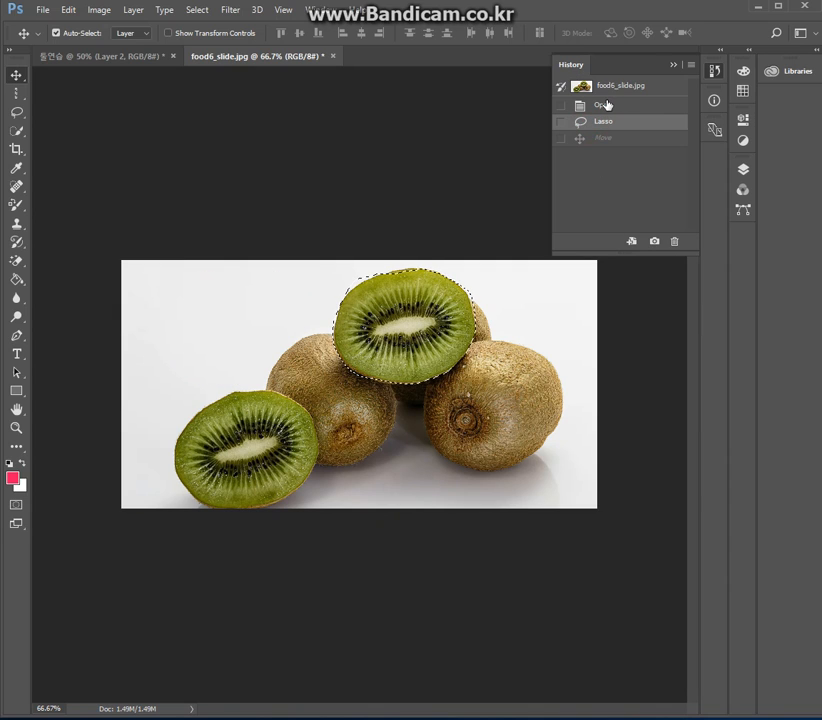
left_click(605, 105)
Outline the upper cut kiwi with the Polygonal Lasso, including a narrow strip extending into the white background beside it, and close the selection
left_click(16, 113)
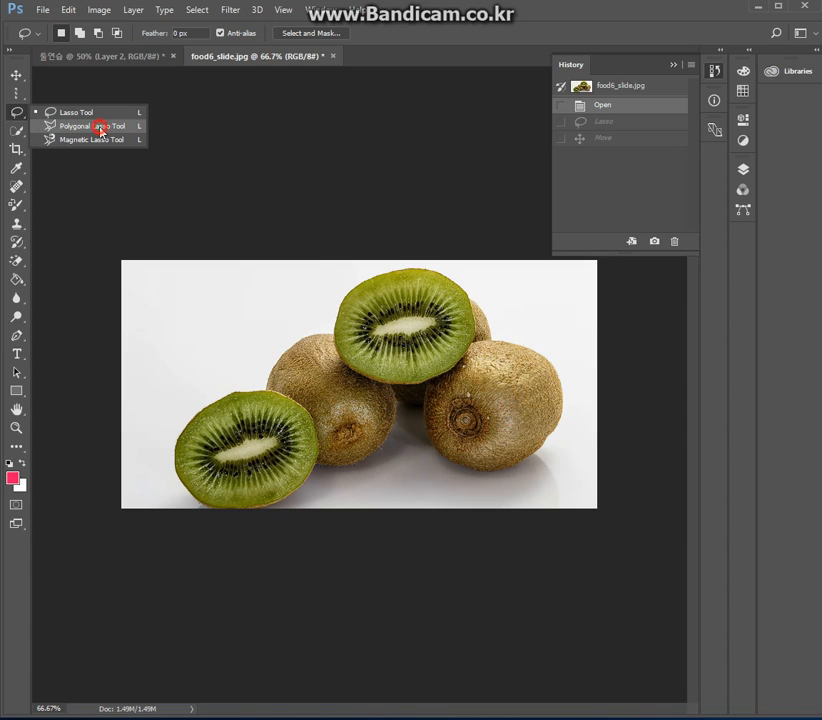
left_click(100, 130)
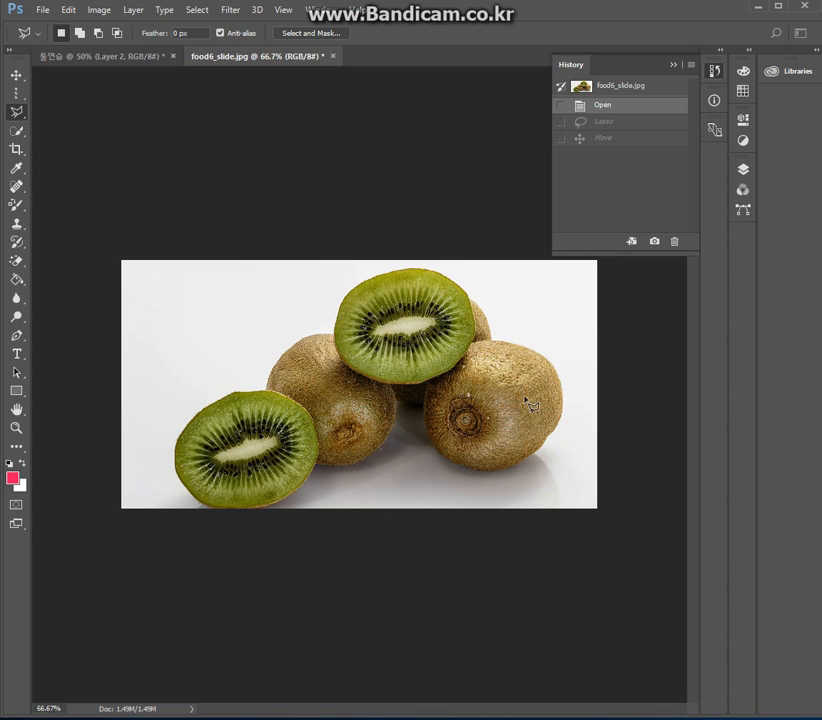
left_click(474, 309)
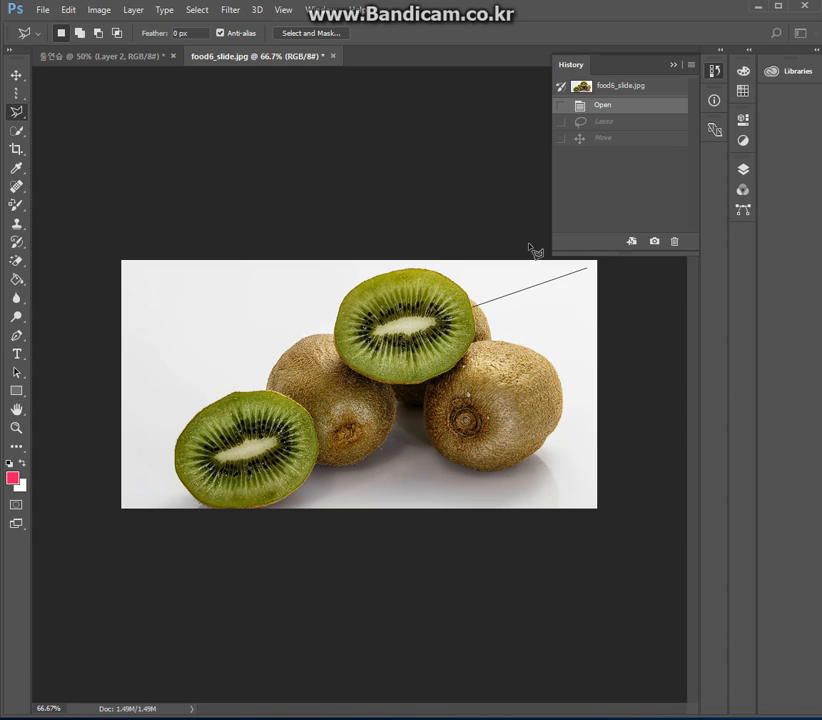
left_click(430, 268)
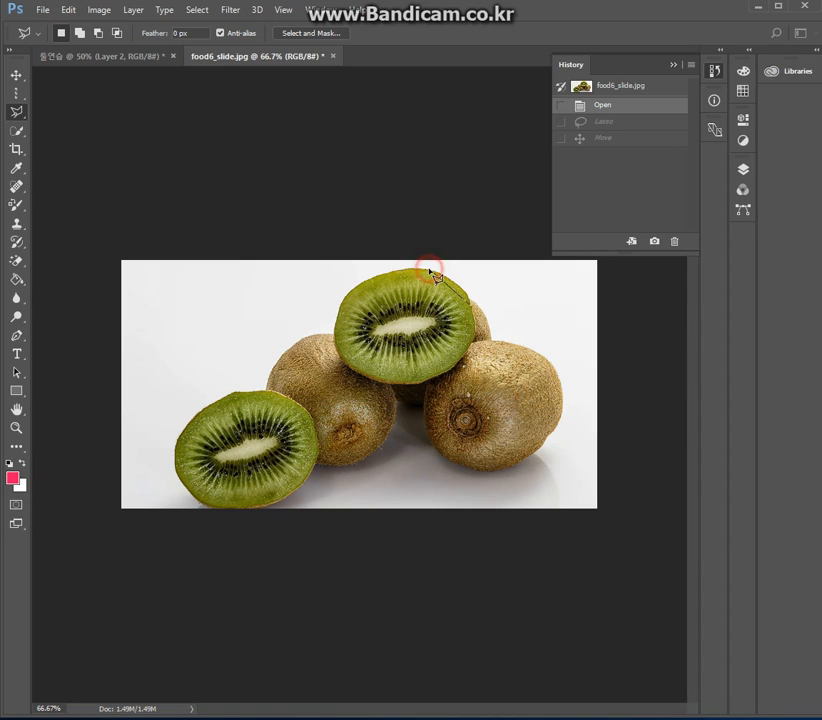
left_click(358, 272)
left_click(332, 306)
left_click(350, 371)
left_click(423, 384)
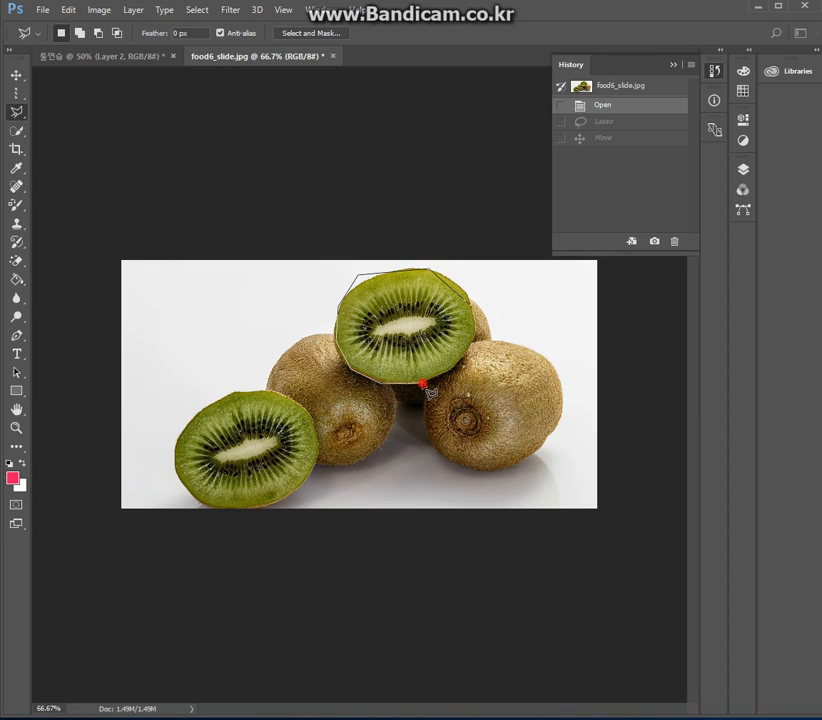
left_click(476, 326)
left_click(559, 308)
left_click(551, 289)
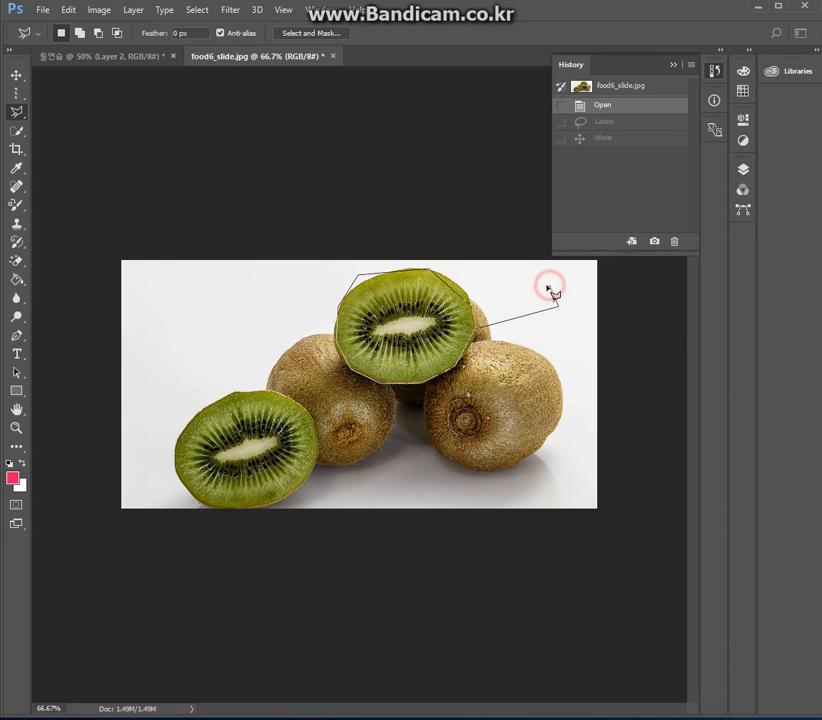
left_click(471, 305)
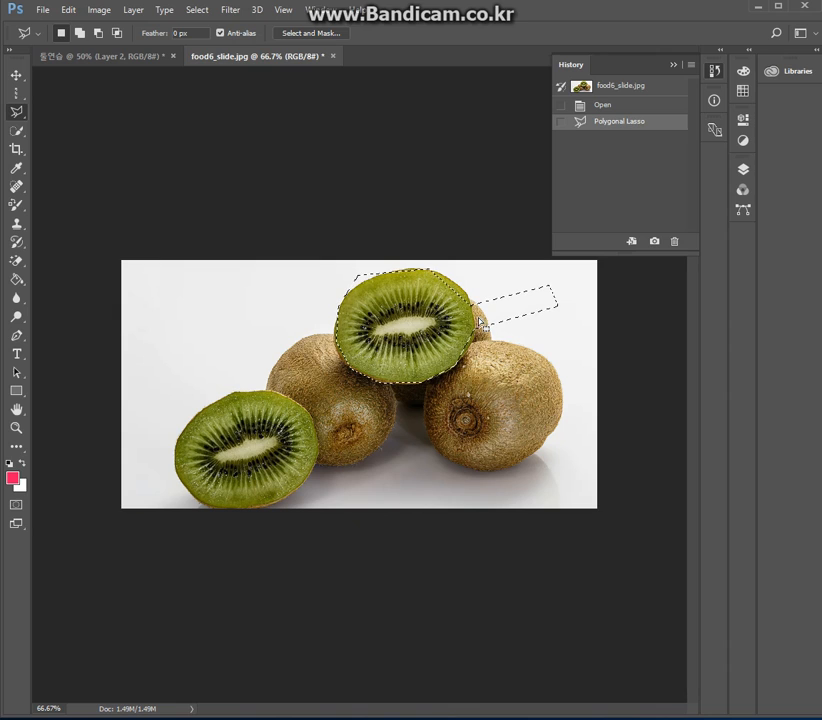
Shift only the selection outline off the kiwi, move the selected pixels with the Move tool, and revert each change to the Polygonal Lasso state
left_click_drag(388, 306, 238, 318)
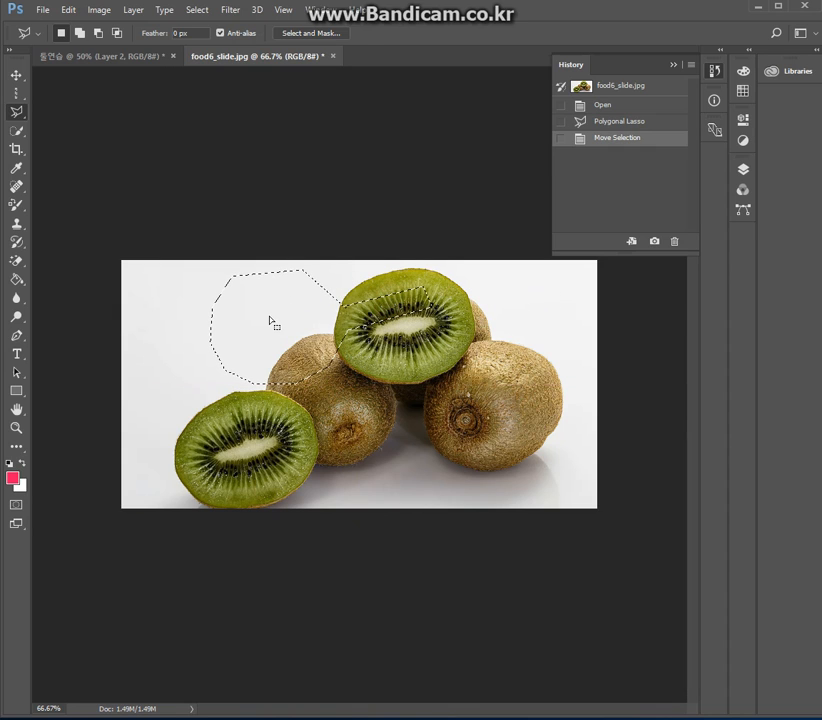
left_click(648, 126)
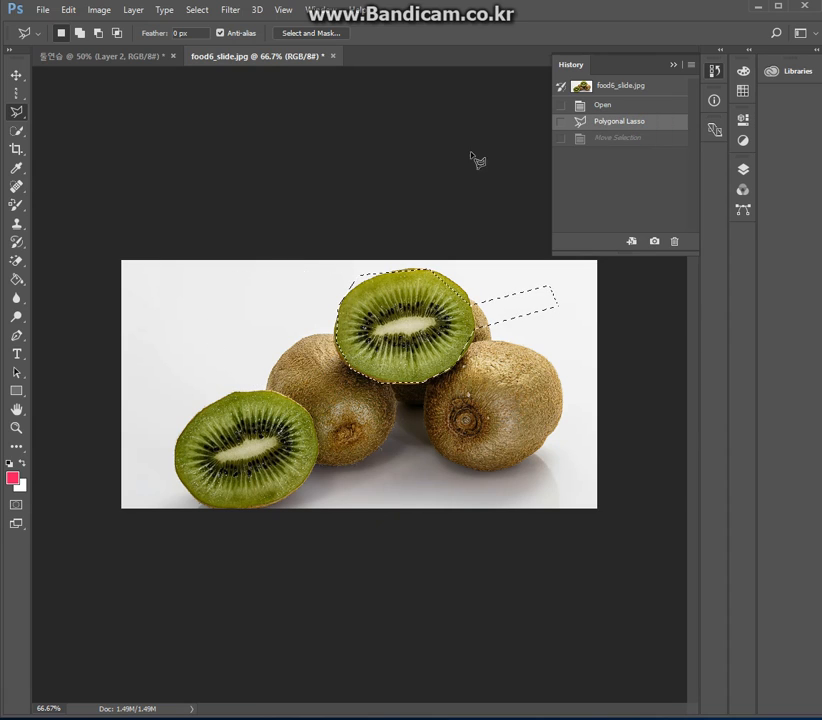
left_click(16, 76)
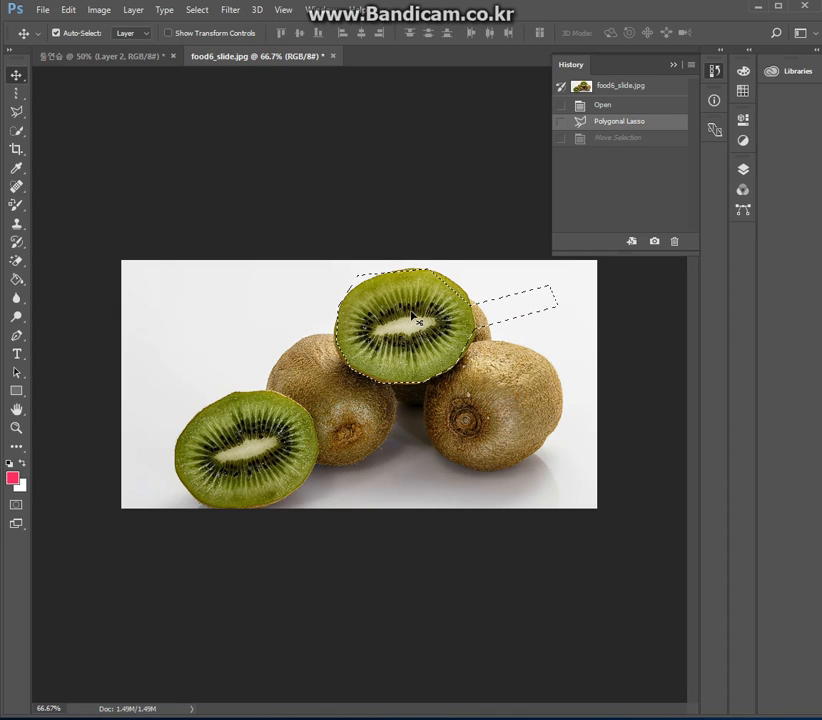
left_click_drag(418, 316, 346, 316)
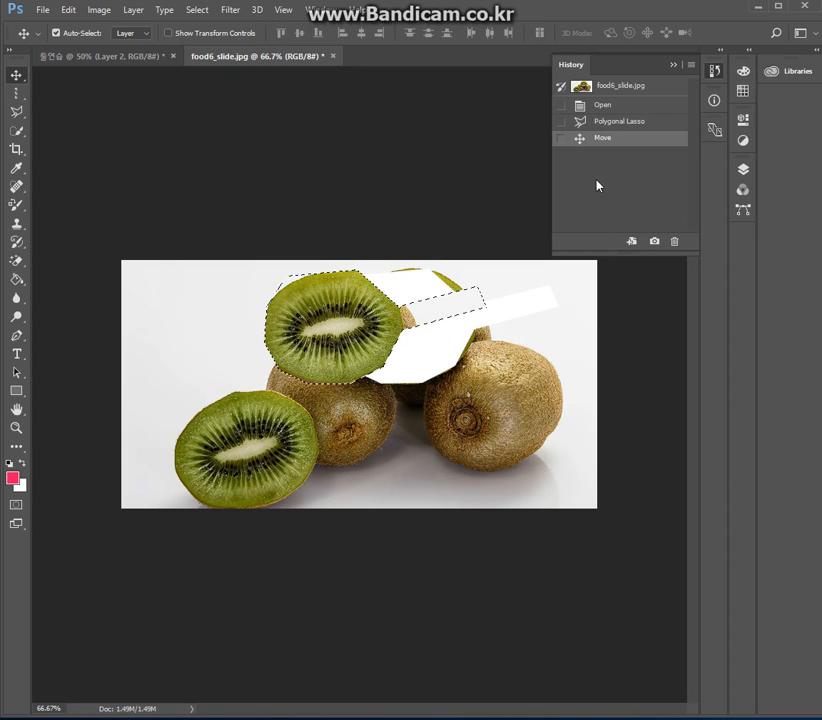
left_click(619, 123)
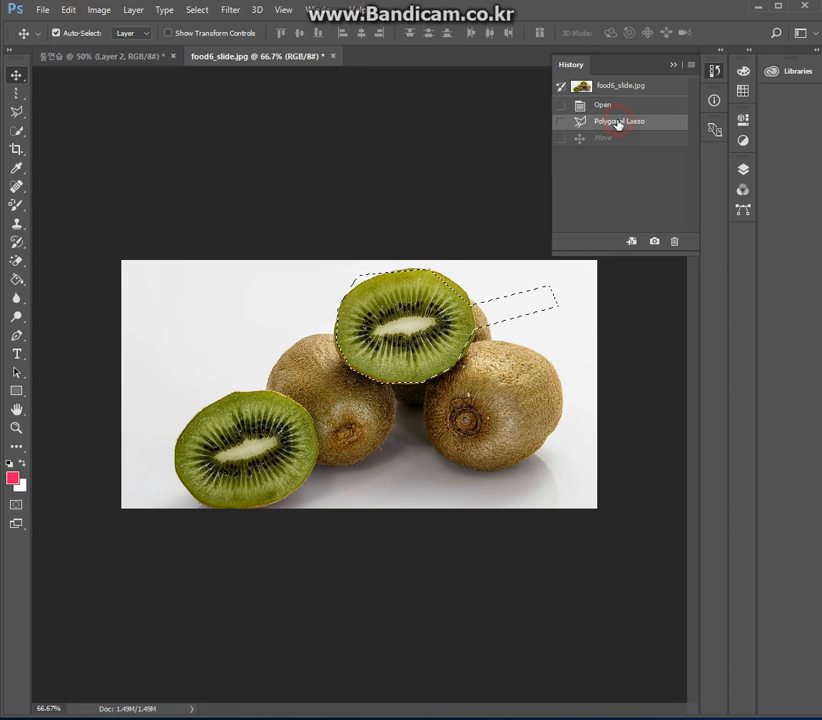
Shift the polygonal selection outline again and revert it, and cancel a new Polygonal Lasso outline started on the white background
left_click(16, 111)
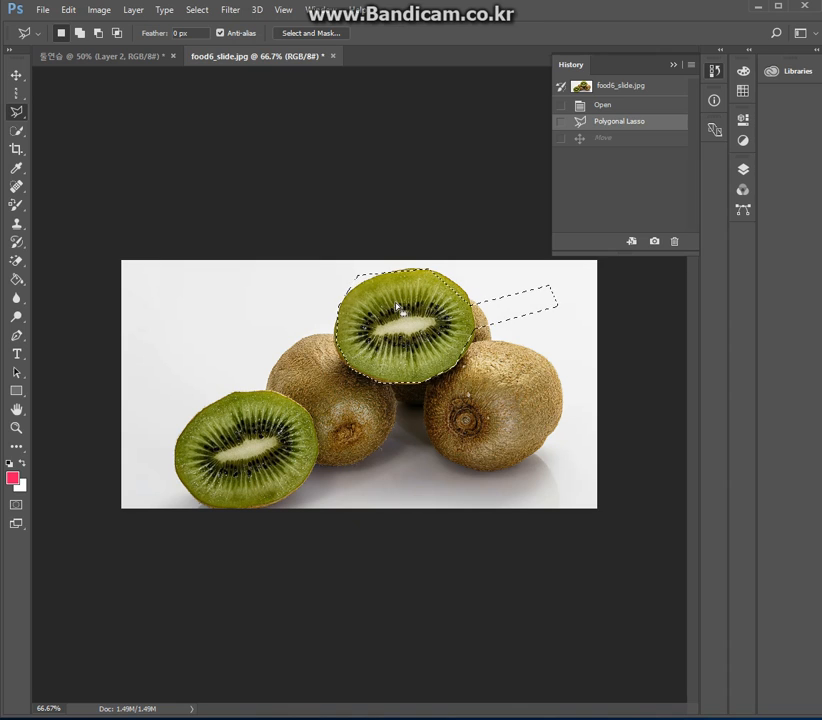
mouse_move(395, 316)
left_mouse_down()
mouse_move(300, 305)
mouse_move(397, 316)
mouse_move(407, 342)
left_mouse_up()
left_click(606, 124)
left_click(240, 302)
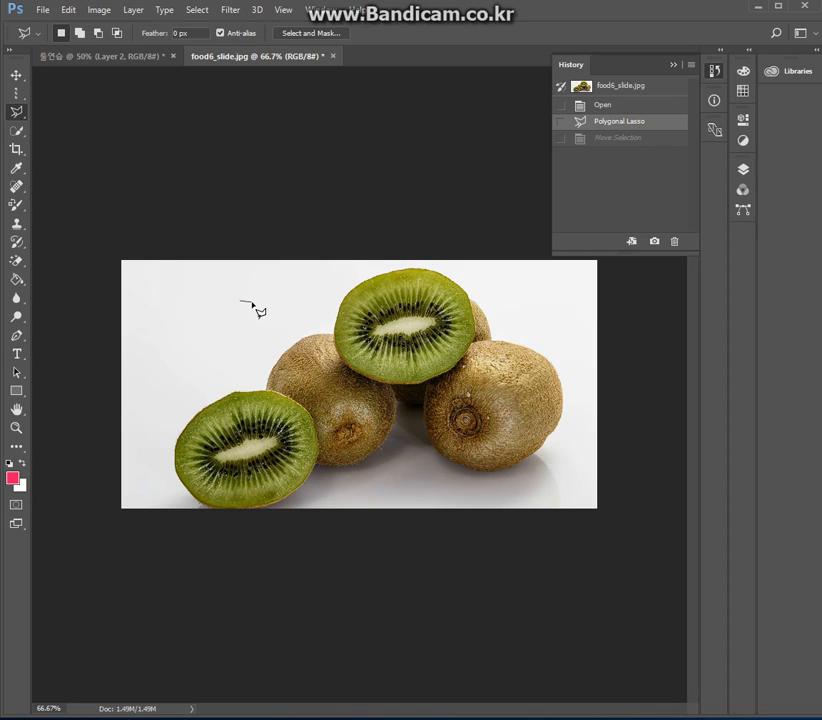
key("Escape")
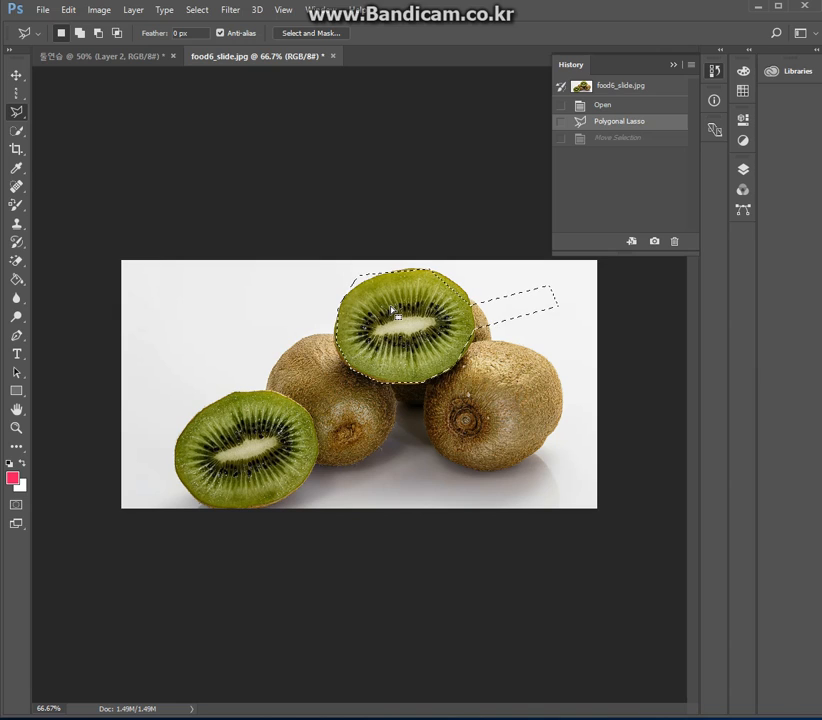
left_click(750, 1)
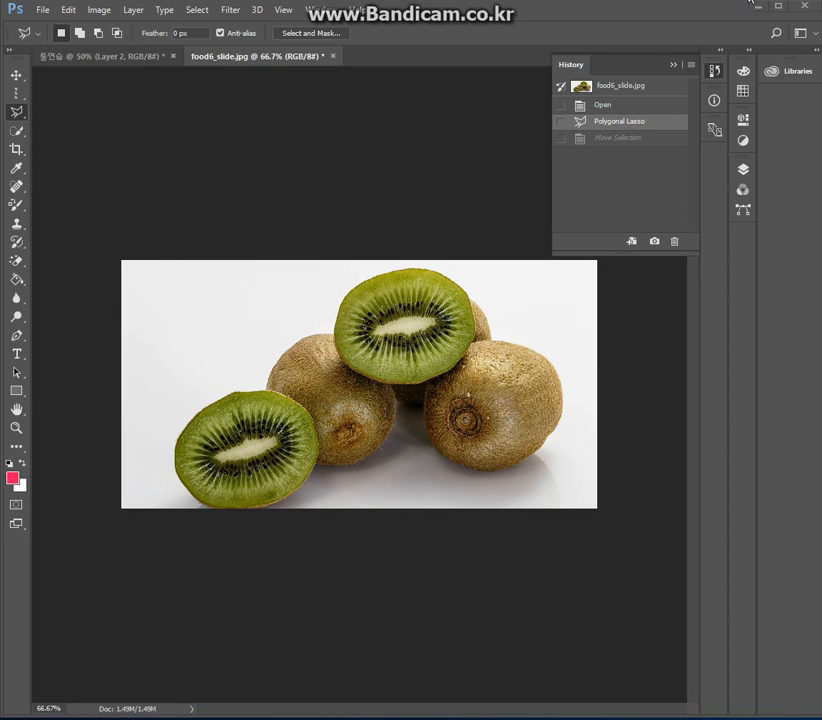
left_click_drag(211, 290, 215, 338)
mouse_move(234, 282)
left_mouse_down()
mouse_move(234, 337)
mouse_move(262, 304)
left_mouse_up()
mouse_move(268, 291)
left_mouse_down()
mouse_move(269, 324)
mouse_move(307, 308)
mouse_move(295, 319)
left_mouse_up()
mouse_move(328, 276)
left_mouse_down()
mouse_move(317, 321)
mouse_move(345, 319)
mouse_move(318, 321)
left_mouse_up()
left_click_drag(199, 354, 328, 342)
key("Escape")
left_click(503, 18)
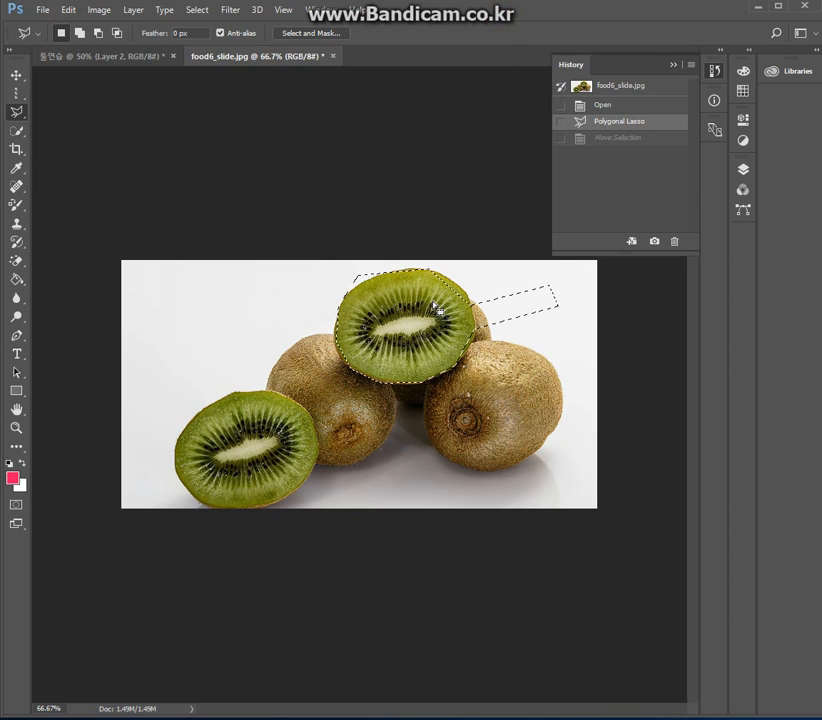
Deselect the polygonal kiwi selection and switch to the Magnetic Lasso tool
key("ctrl+d")
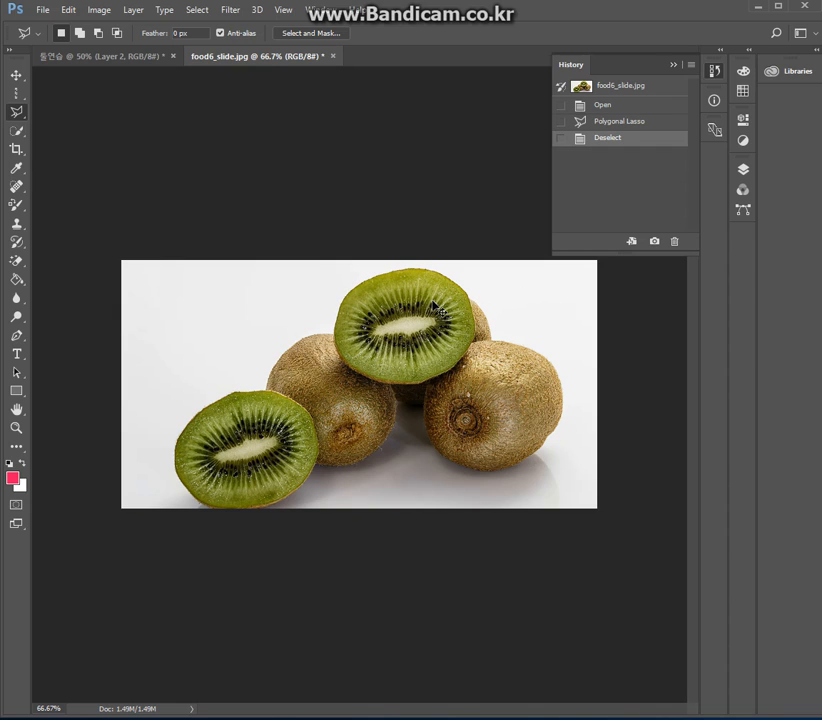
left_click(15, 113)
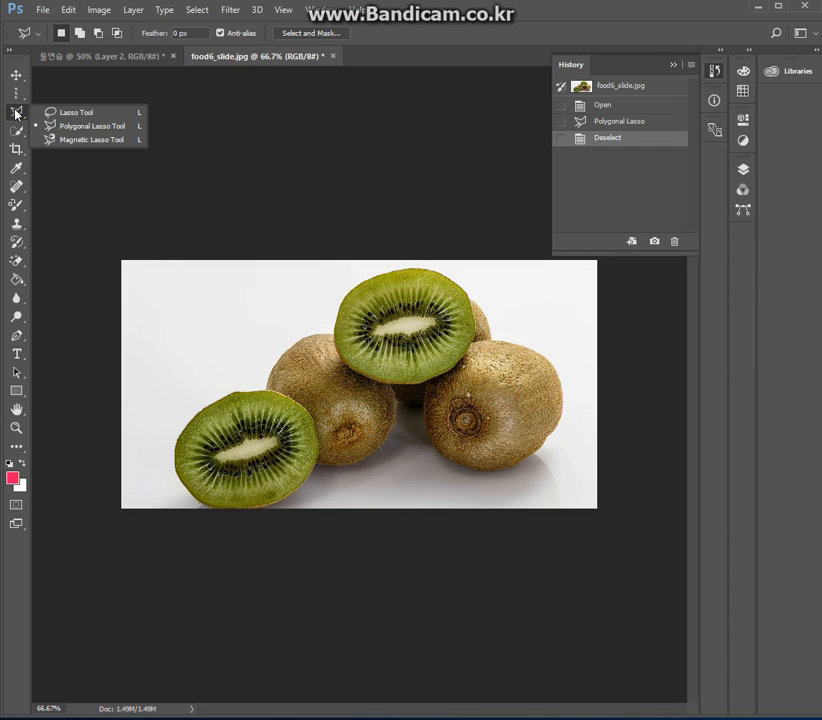
left_click(60, 141)
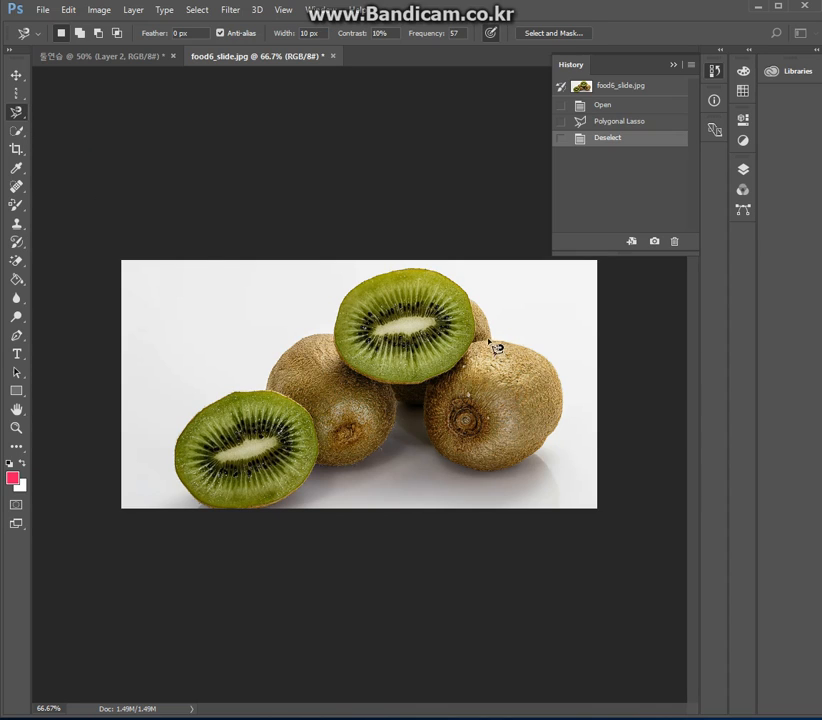
Select a thin sliver along the upper cut kiwi's top edge with the freehand Lasso tool
right_click(17, 112)
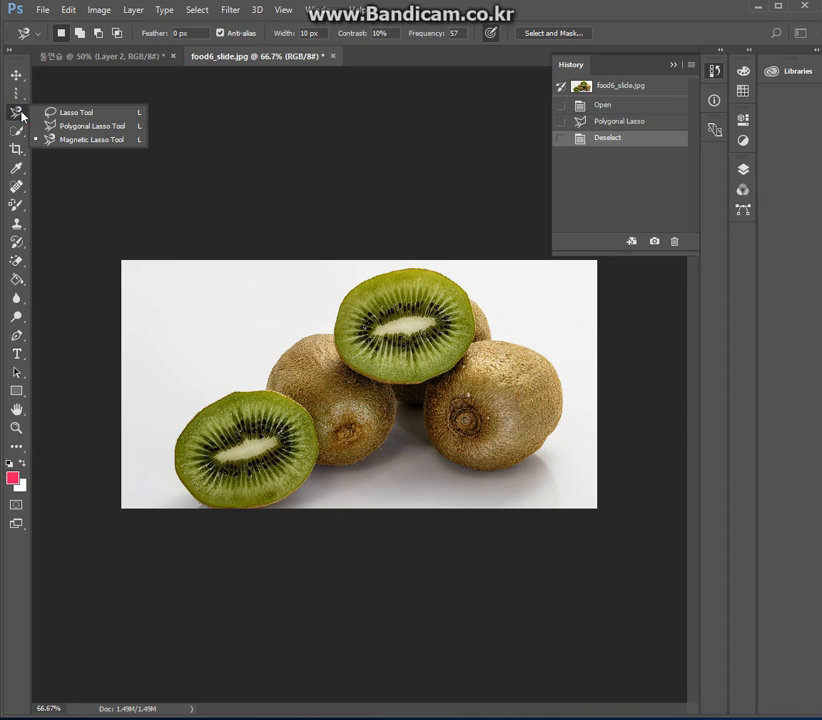
left_click(75, 112)
mouse_move(464, 290)
left_mouse_down()
mouse_move(407, 274)
mouse_move(376, 276)
left_mouse_up()
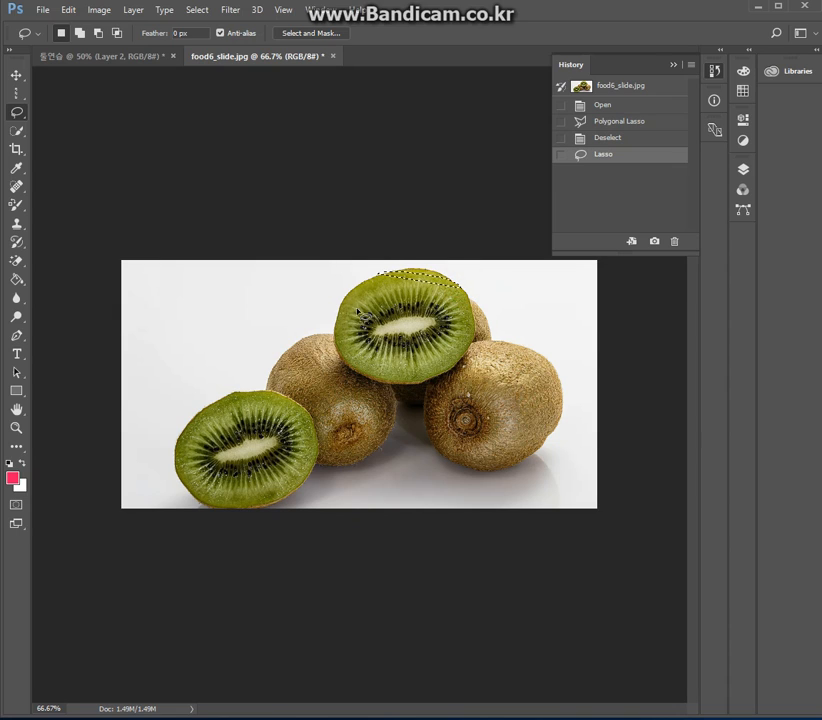
Draw a four-sided Polygonal Lasso selection spanning the brown kiwi's upper part and the near side of the upper cut kiwi
left_click(15, 113)
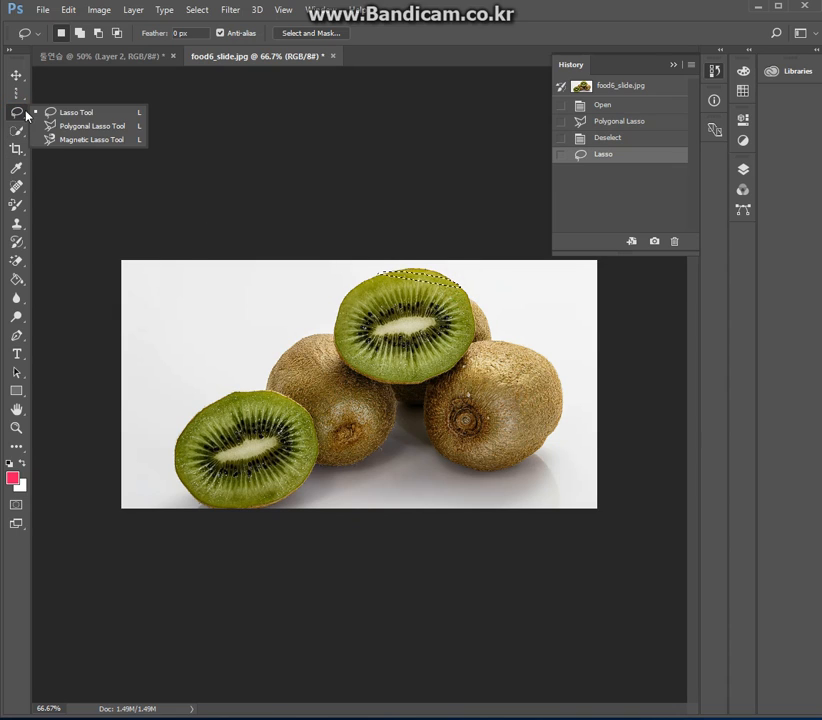
left_click(64, 128)
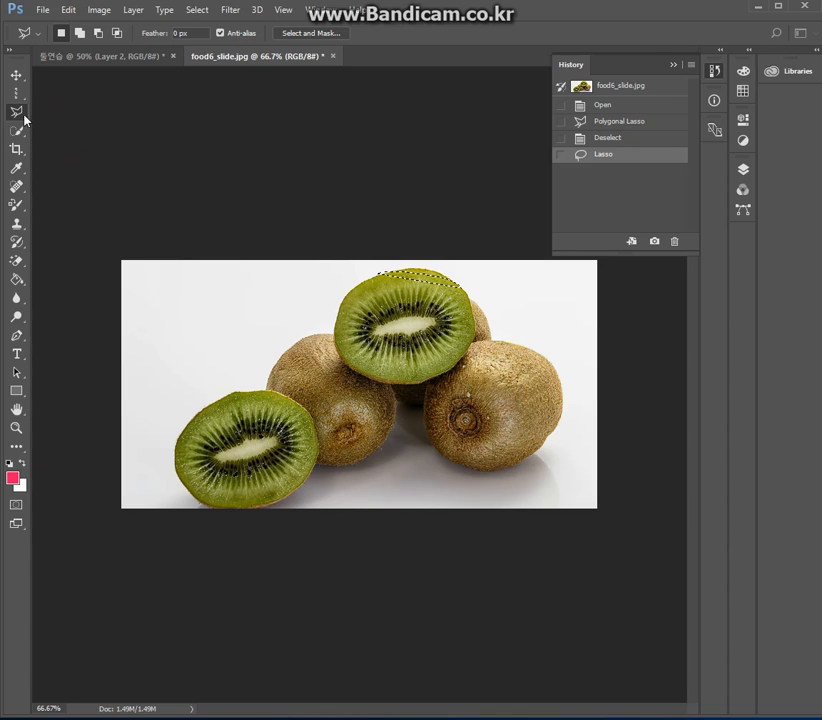
left_click(17, 115)
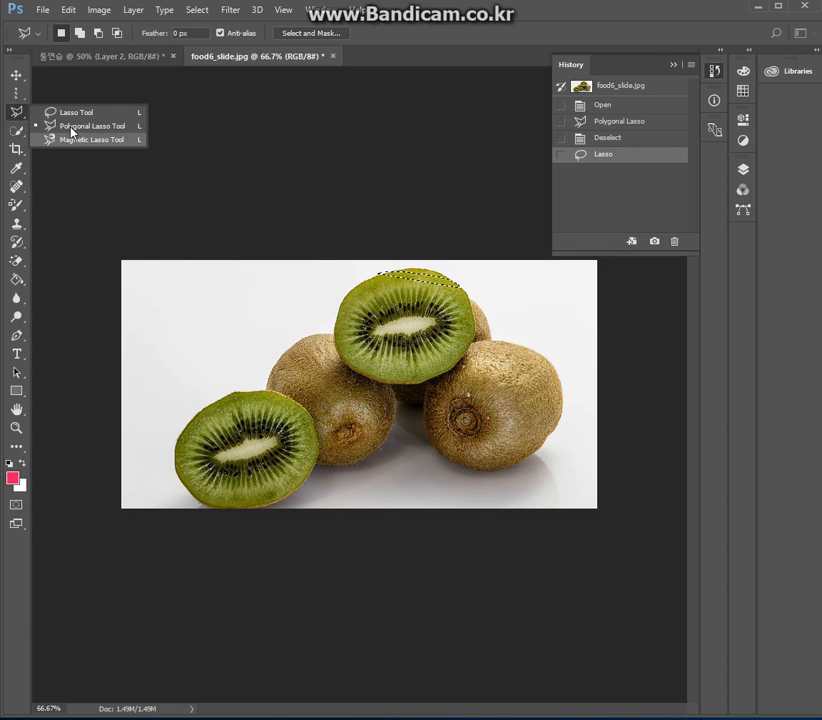
left_click(351, 288)
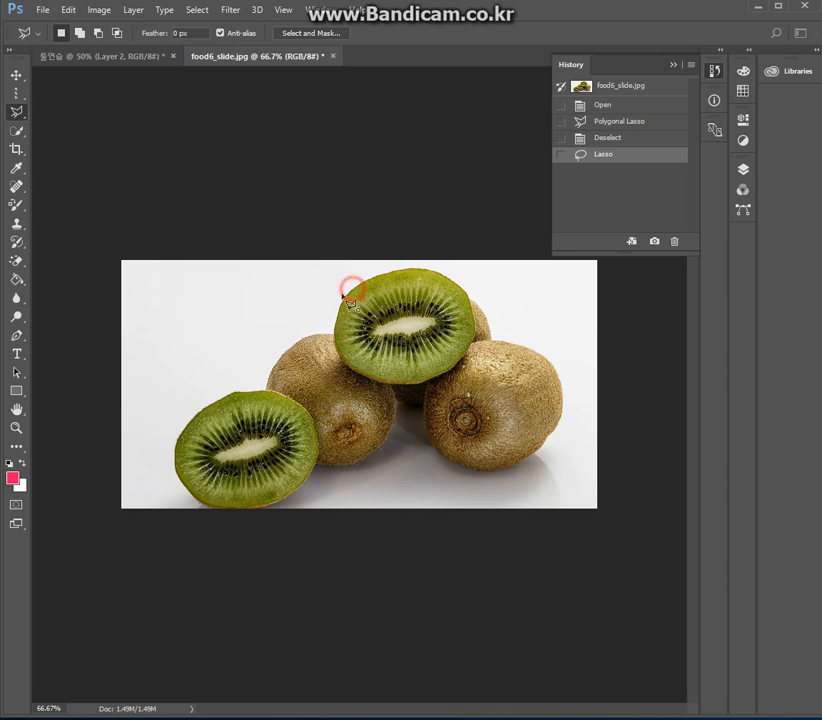
left_click(287, 340)
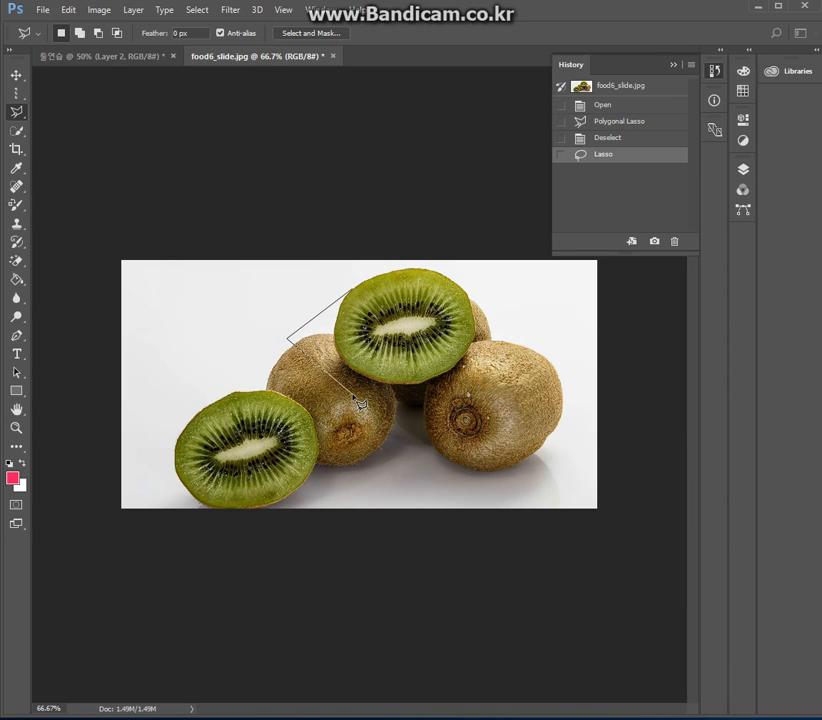
left_click(352, 394)
left_click(441, 353)
left_click(361, 298)
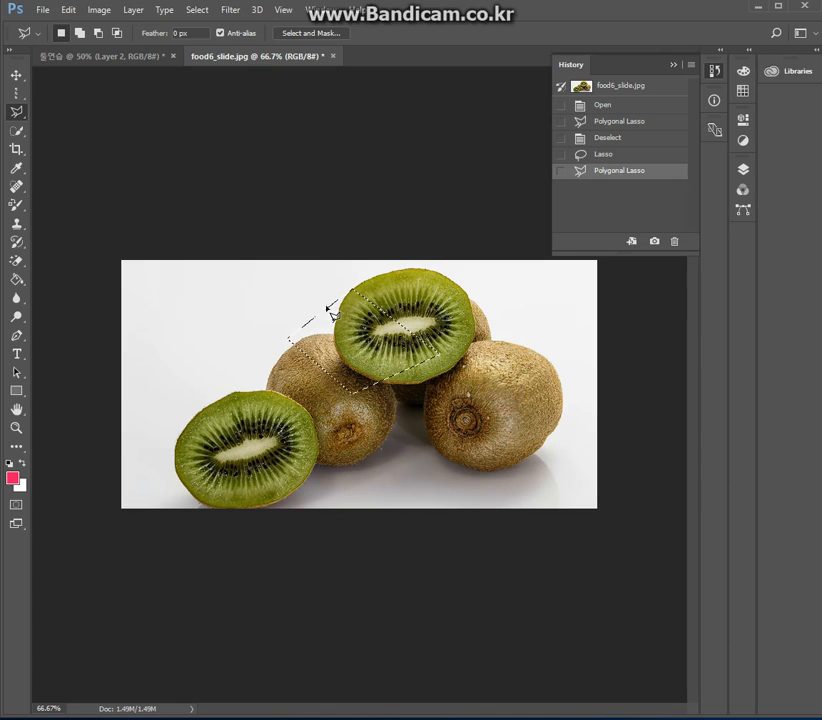
Switch to the Magnetic Lasso tool and deselect the four-sided polygonal selection
right_click(16, 112)
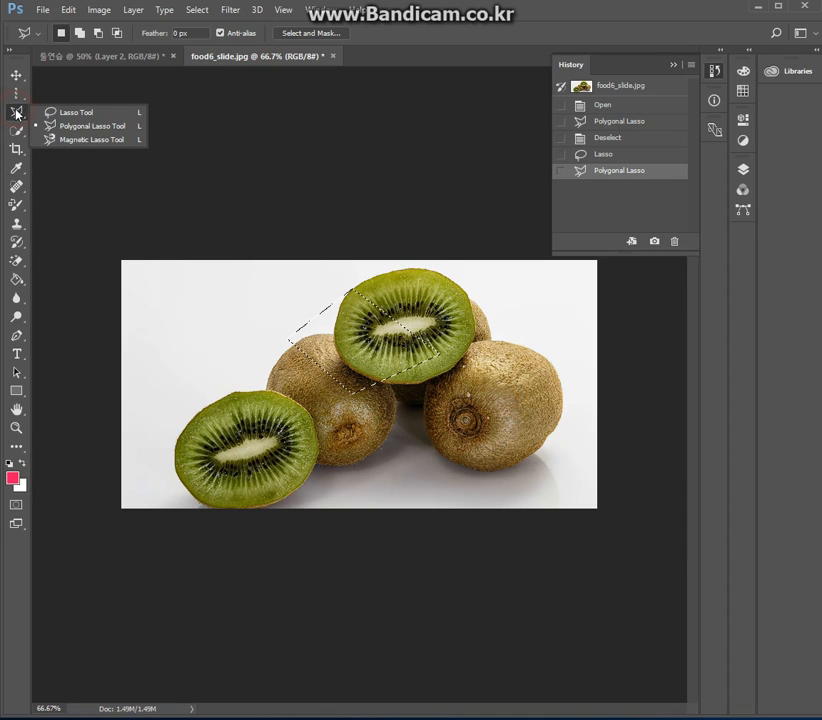
left_click(64, 140)
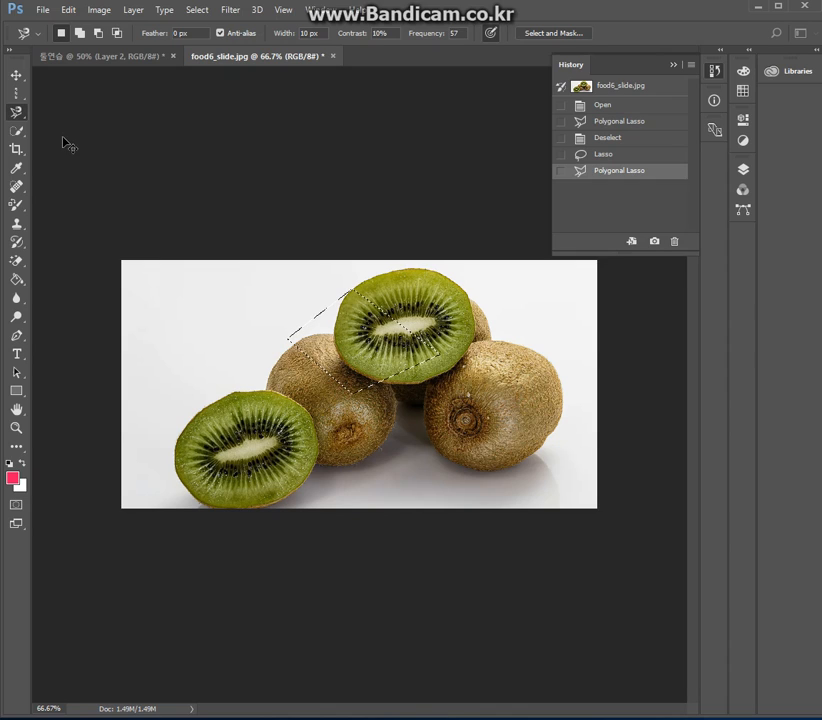
left_click(388, 284)
key("ctrl+d")
Trace the outer contour of the whole kiwi group with the Magnetic Lasso, closing it at the upper cut kiwi's top edge
left_click(438, 273)
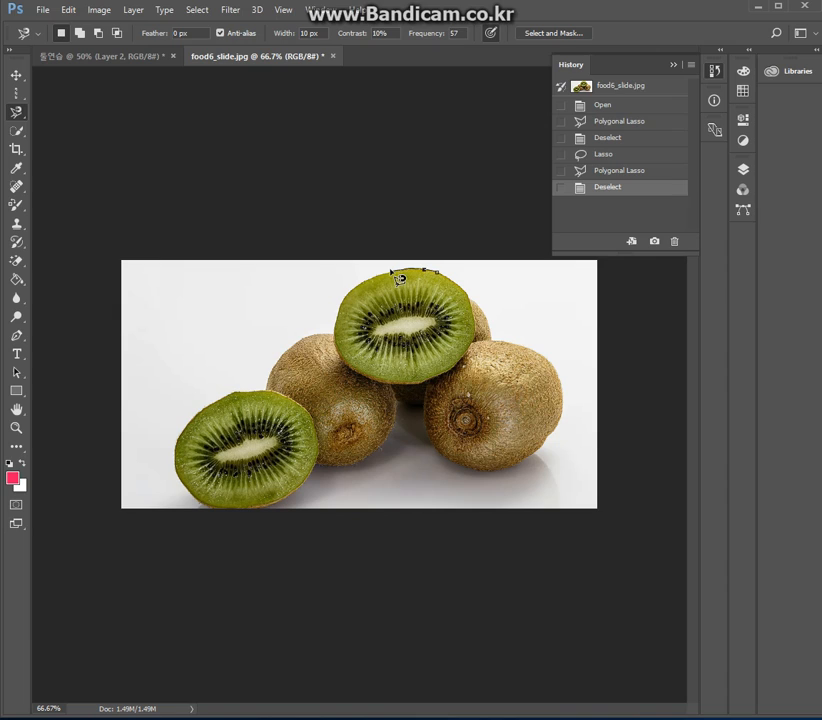
mouse_move(399, 279)
left_mouse_down()
mouse_move(351, 282)
mouse_move(335, 337)
mouse_move(282, 347)
mouse_move(268, 389)
mouse_move(225, 401)
mouse_move(175, 442)
mouse_move(184, 480)
mouse_move(233, 510)
mouse_move(286, 497)
mouse_move(318, 465)
mouse_move(379, 465)
left_mouse_up()
left_click_drag(406, 414, 432, 416)
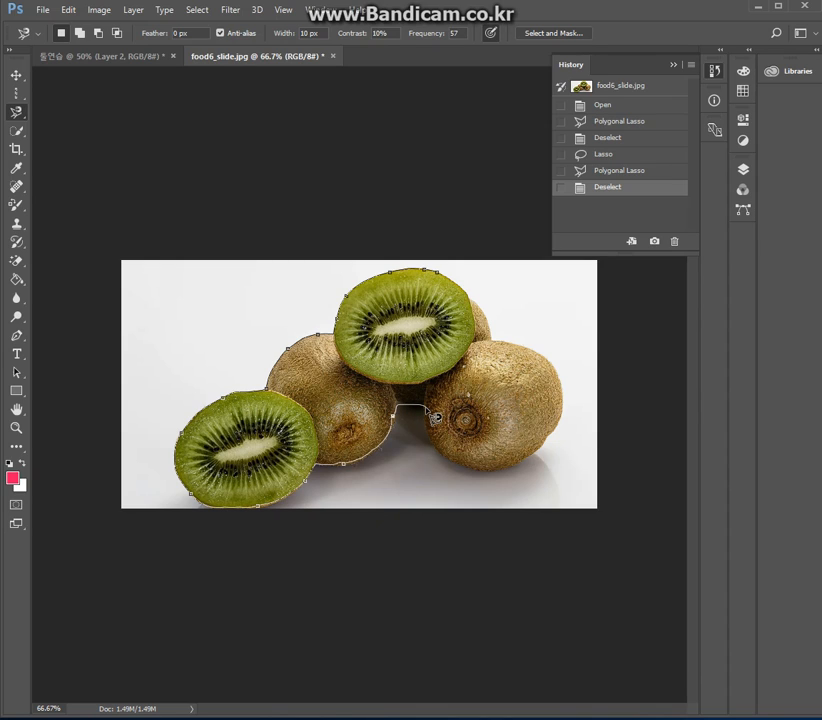
mouse_move(436, 414)
left_mouse_down()
mouse_move(455, 464)
mouse_move(501, 471)
mouse_move(524, 470)
mouse_move(550, 447)
mouse_move(566, 414)
mouse_move(555, 363)
mouse_move(503, 348)
left_mouse_up()
left_click(440, 274)
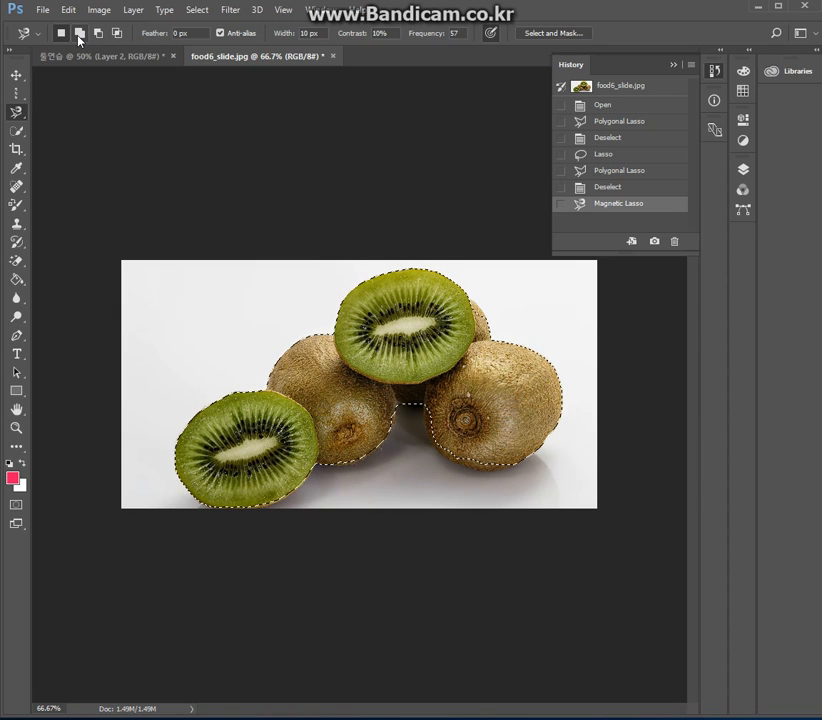
Set the Magnetic Lasso to add to the selection and add an area along the left brown kiwi's edge beside the central gap
left_click(79, 36)
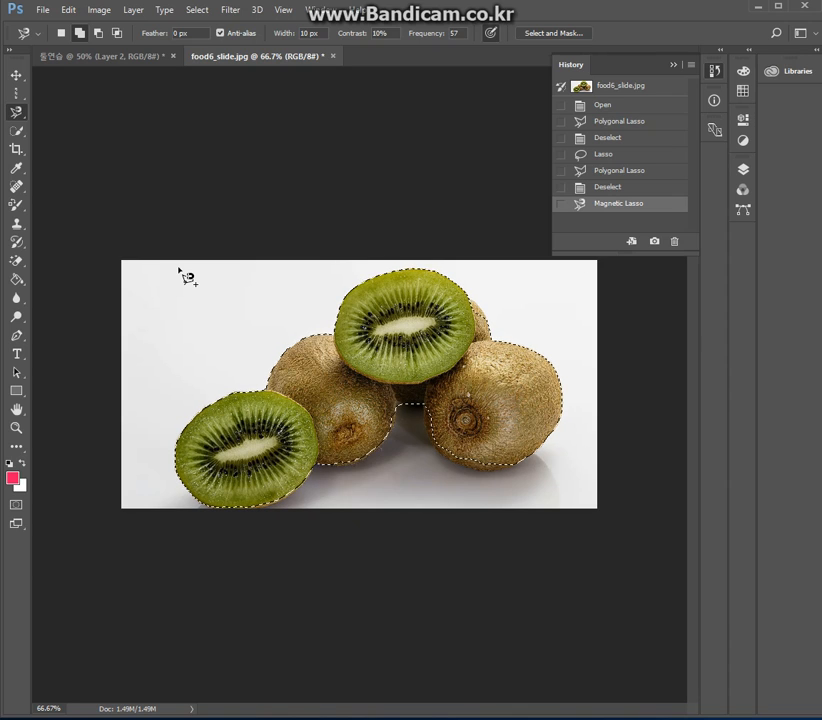
left_click(15, 429)
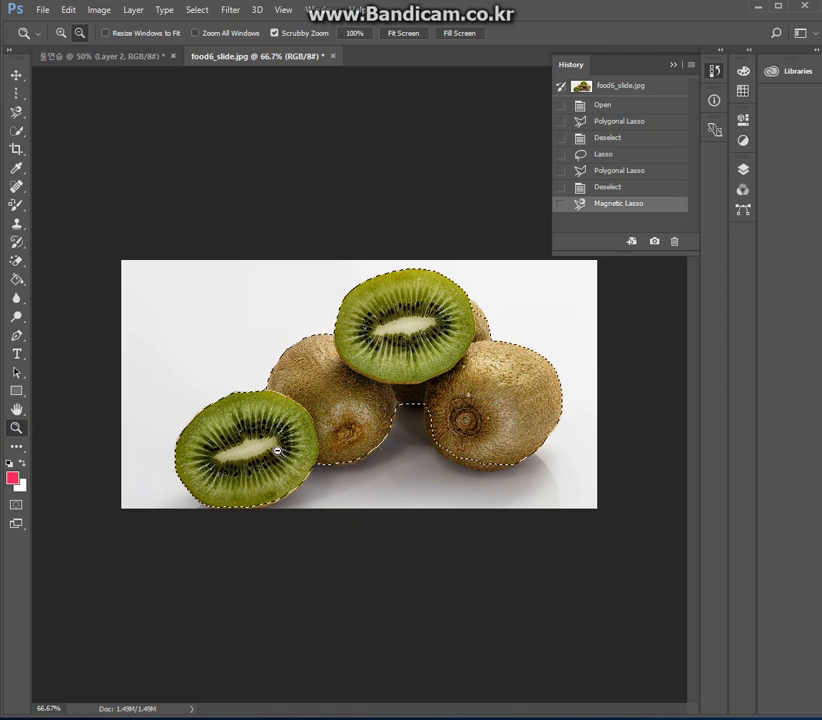
left_click(395, 430, "alt")
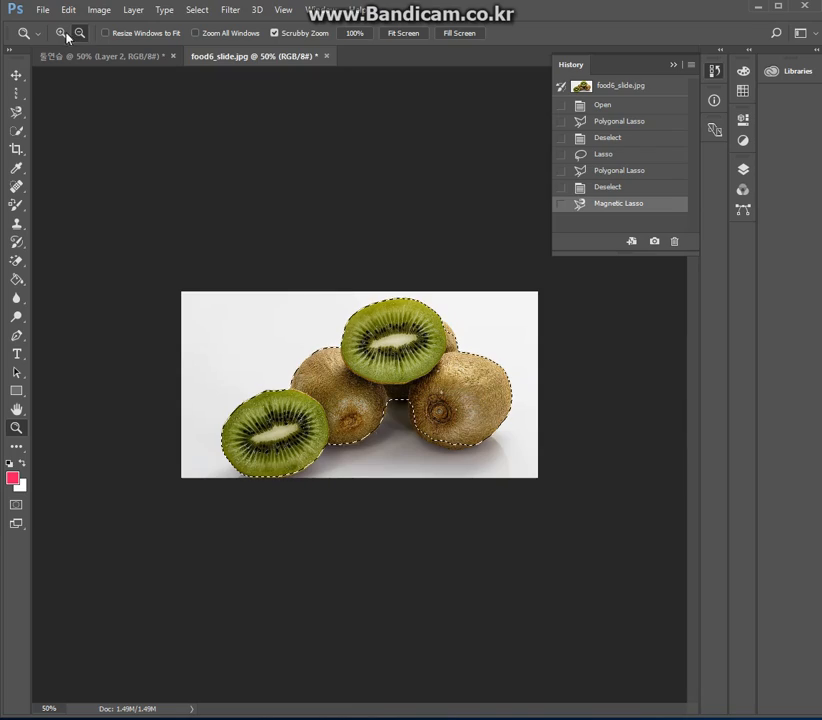
left_click(60, 33)
left_click(393, 407)
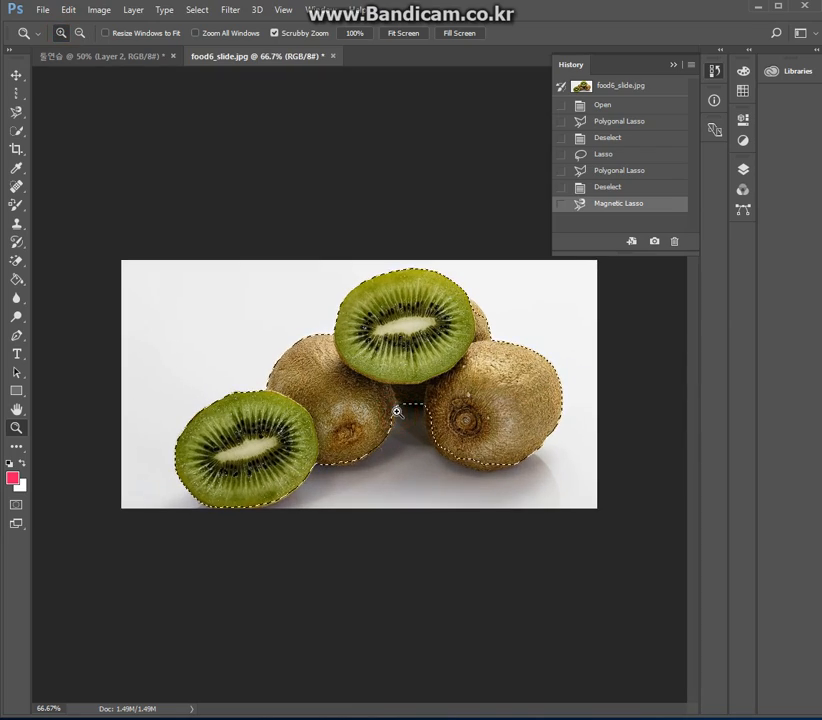
left_click(424, 418)
left_click(425, 410)
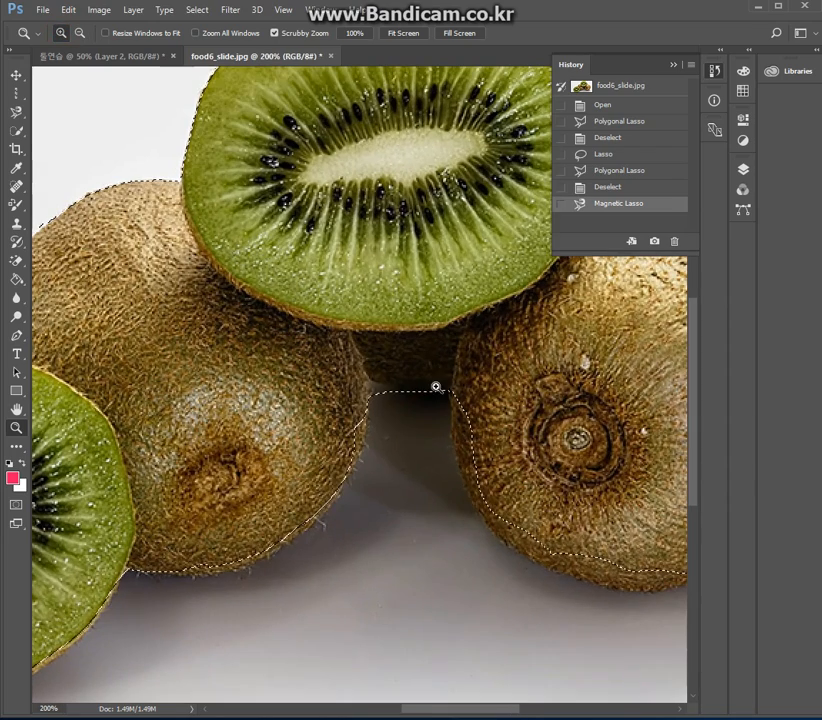
left_click_drag(473, 327, 327, 393)
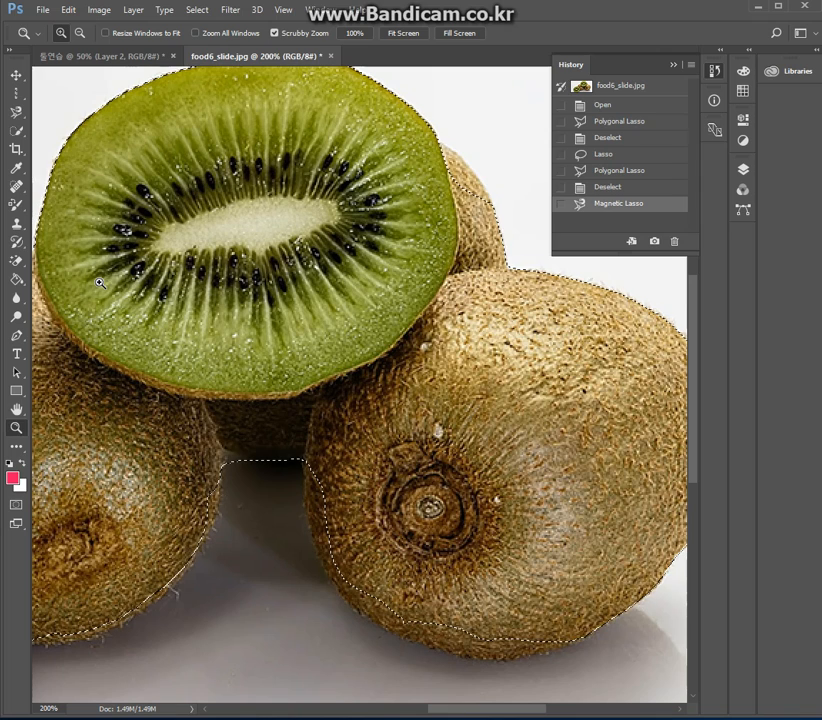
left_click(15, 114)
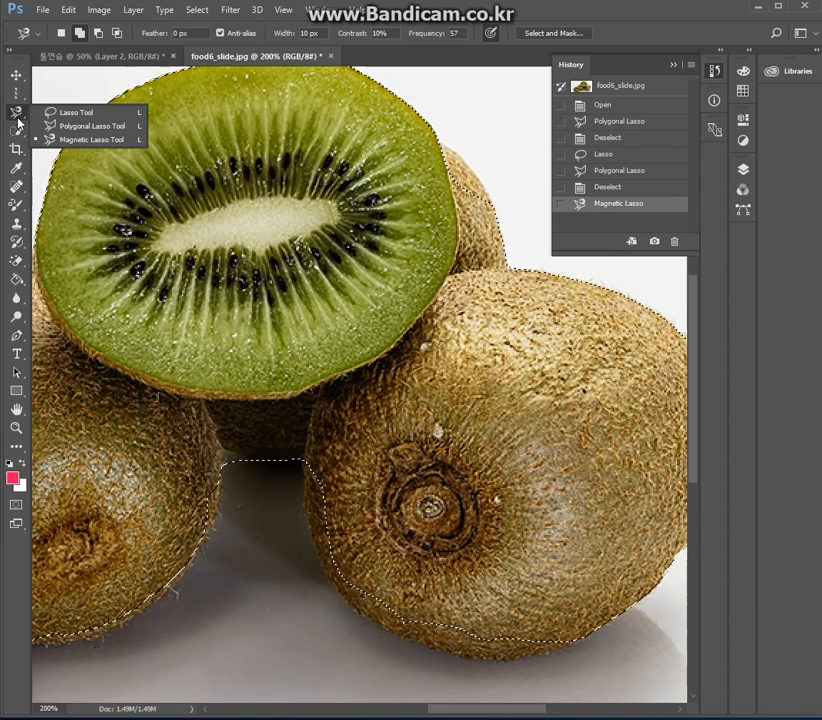
left_click(70, 138)
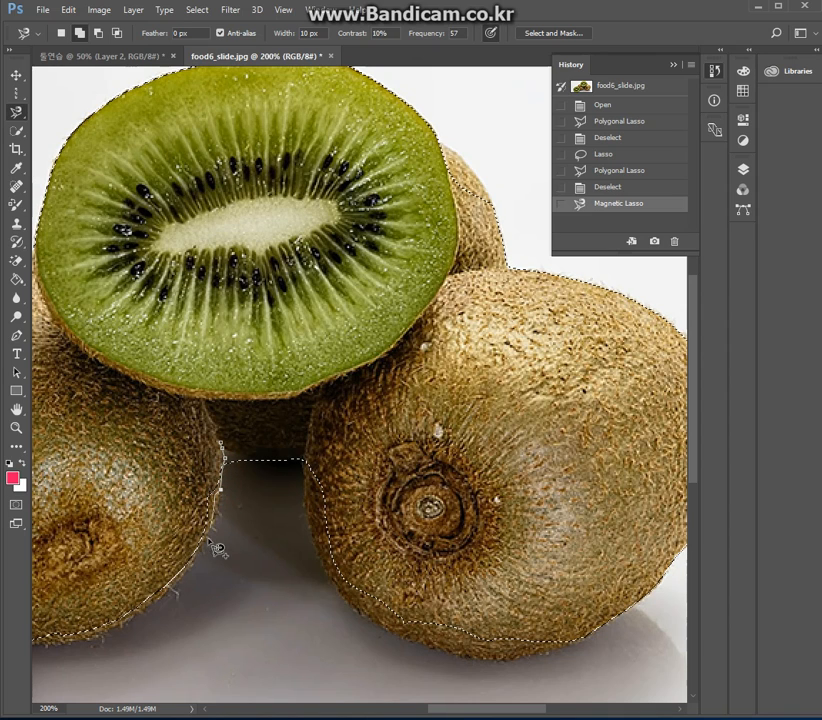
left_click(131, 534)
left_click(151, 454)
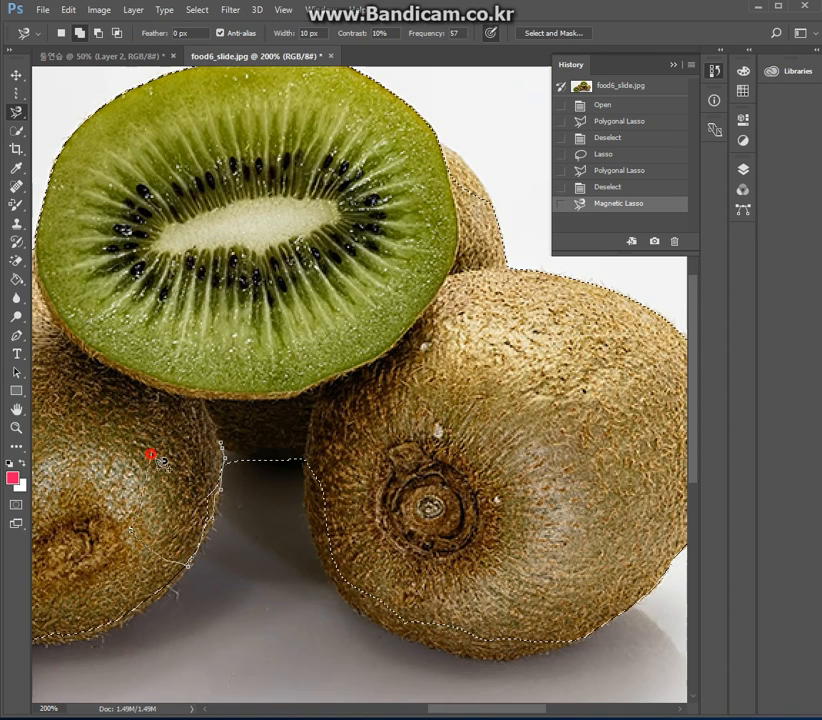
left_click(229, 455)
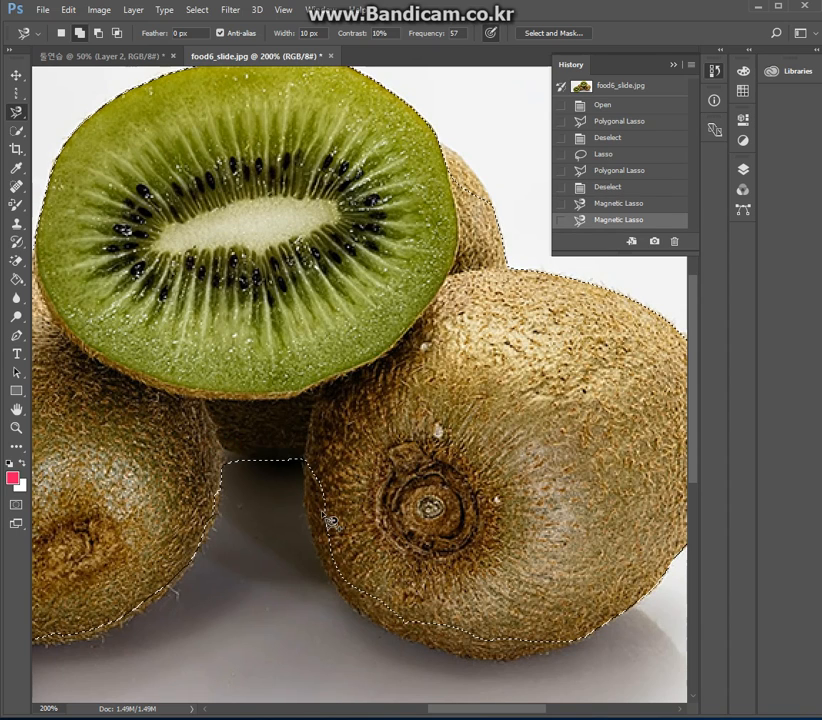
Add the missed lower rim of the right brown kiwi to the selection with the Magnetic Lasso, closing the loop through its interior
left_click(302, 463)
left_click(306, 516)
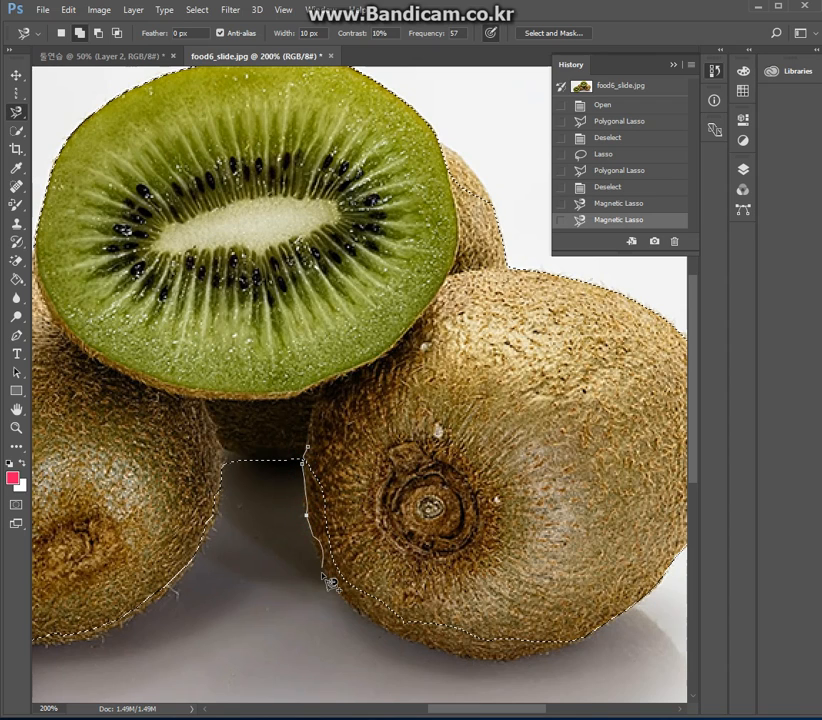
left_click(319, 541)
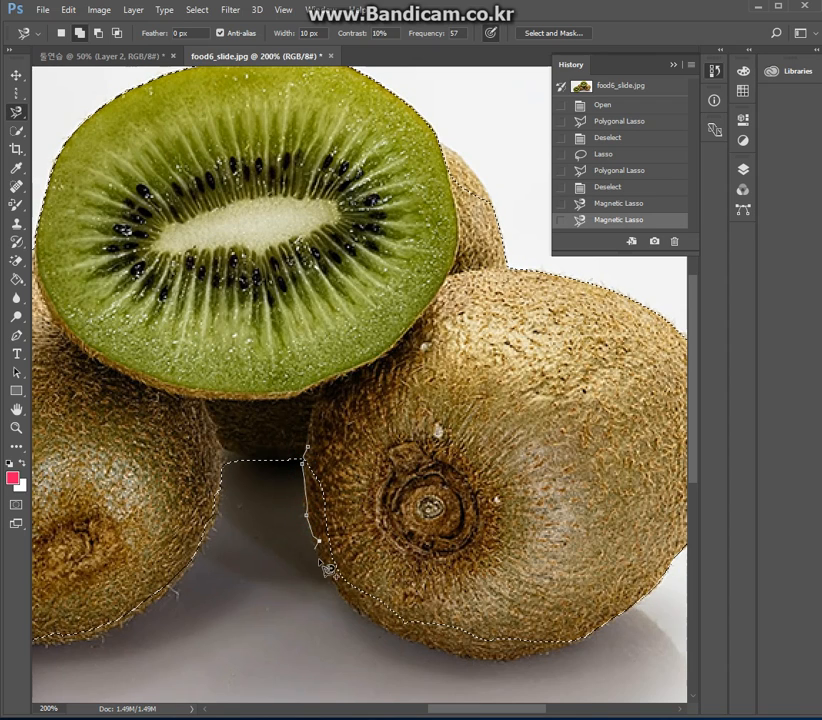
left_click(329, 579)
left_click(363, 618)
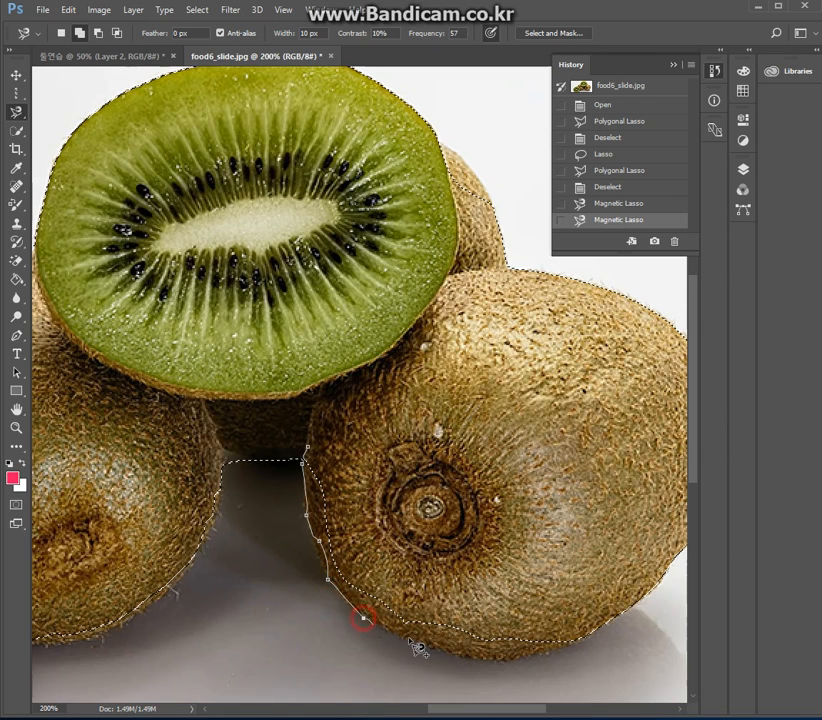
left_click(387, 631)
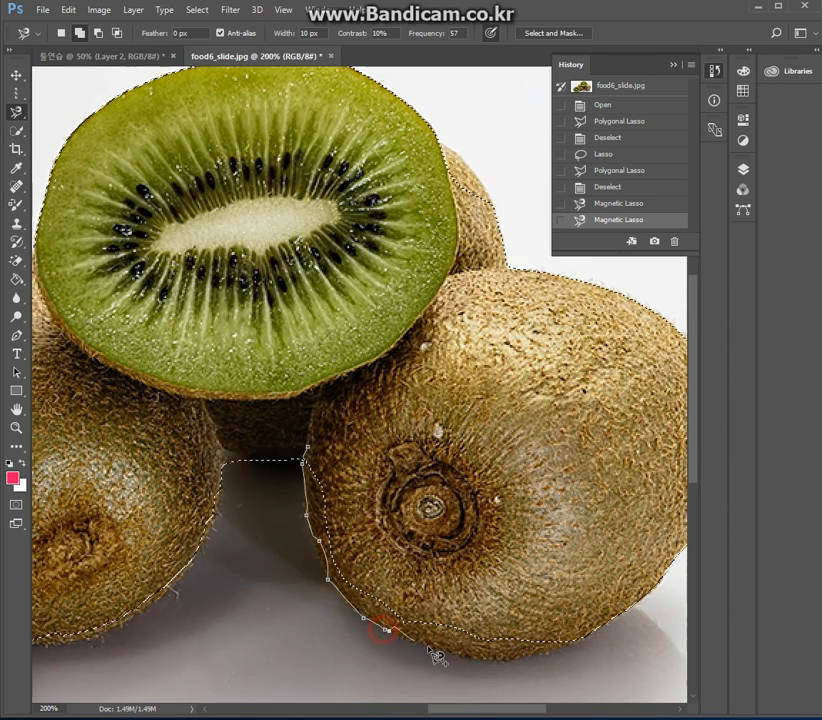
left_click(403, 645)
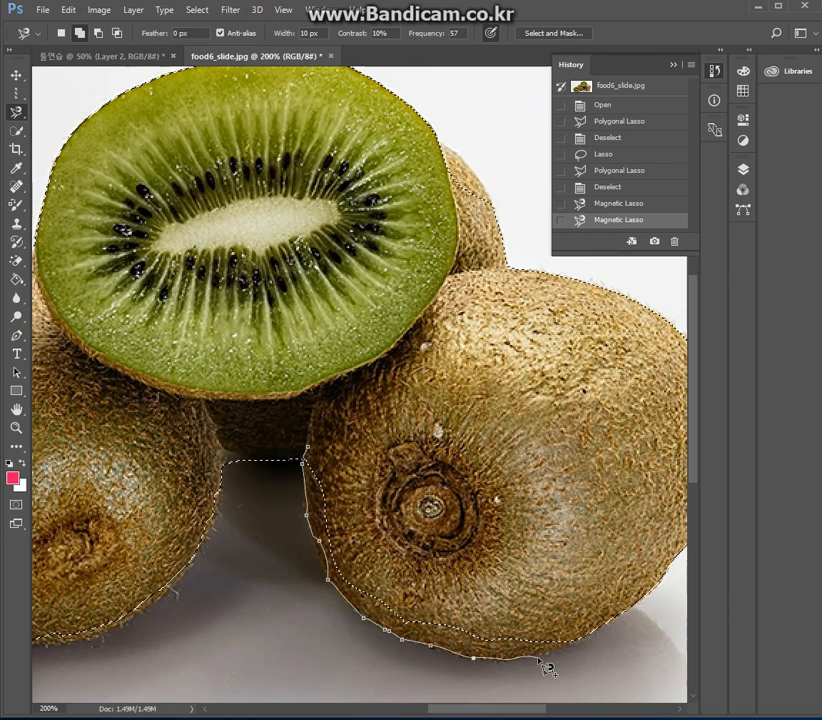
left_click(576, 466)
left_click(418, 398)
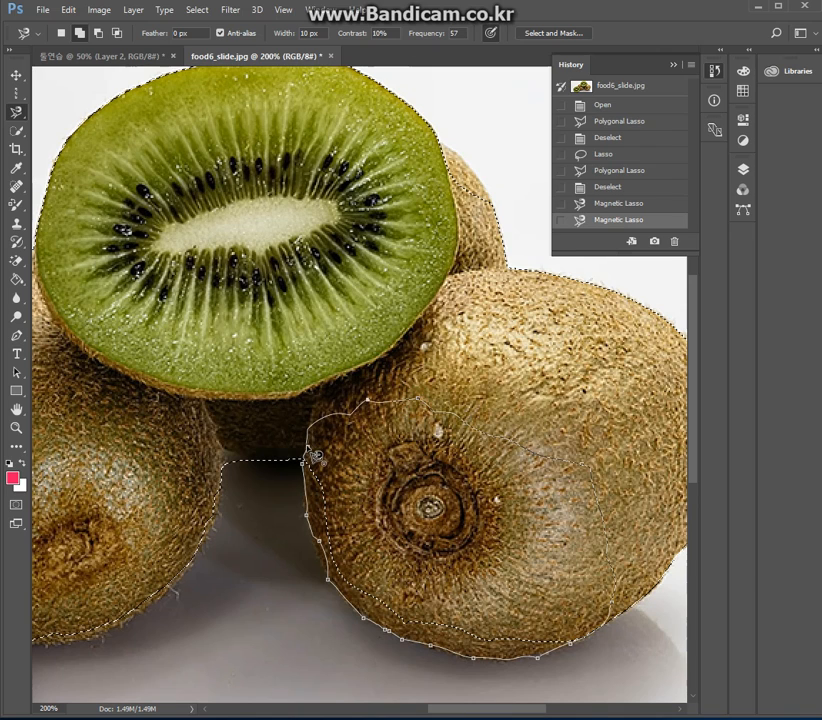
left_click(313, 455)
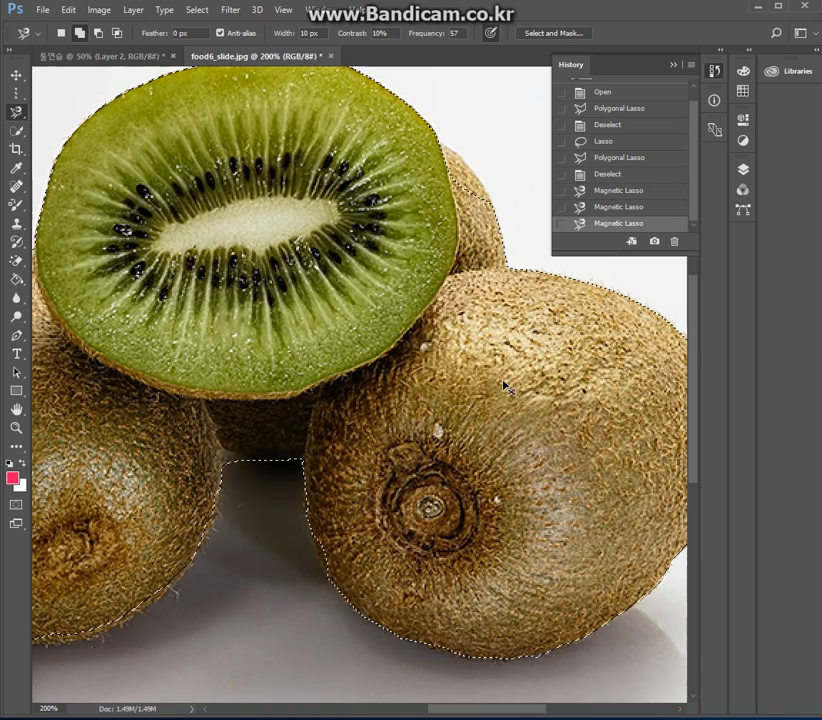
Return to the full photo view and deselect the kiwi group
left_click(16, 427)
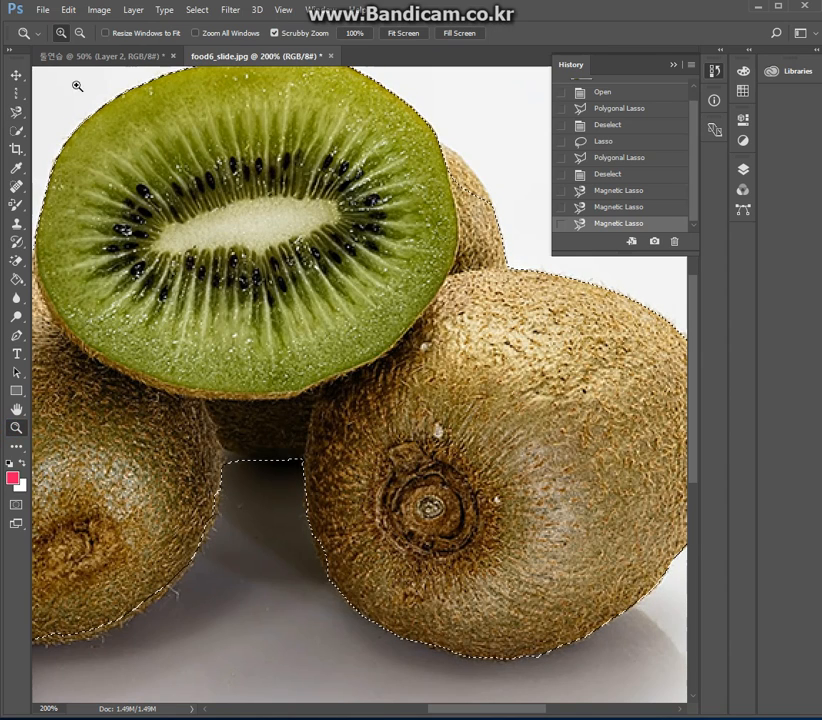
left_click(79, 33)
left_click(420, 328)
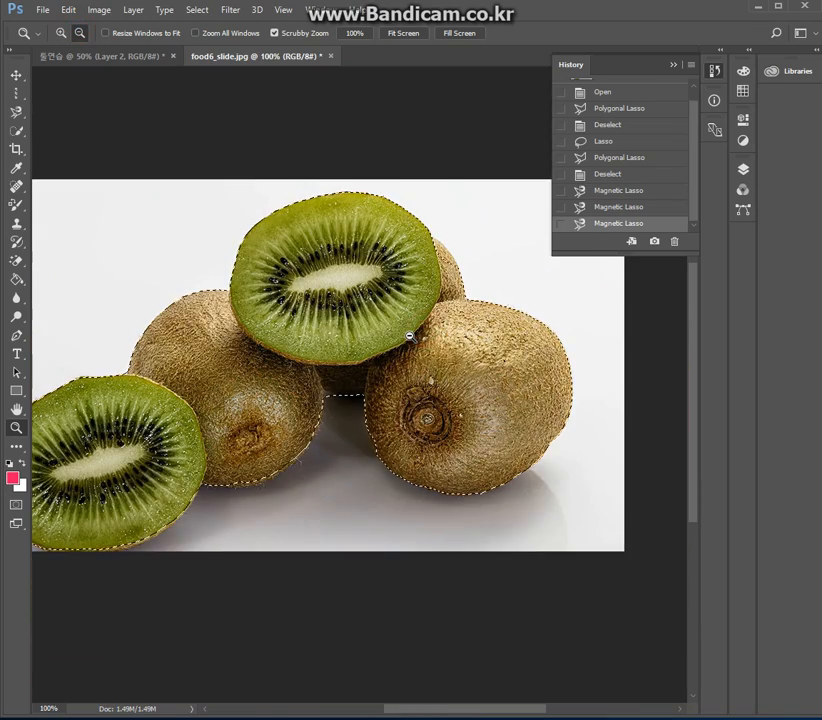
left_click(410, 336)
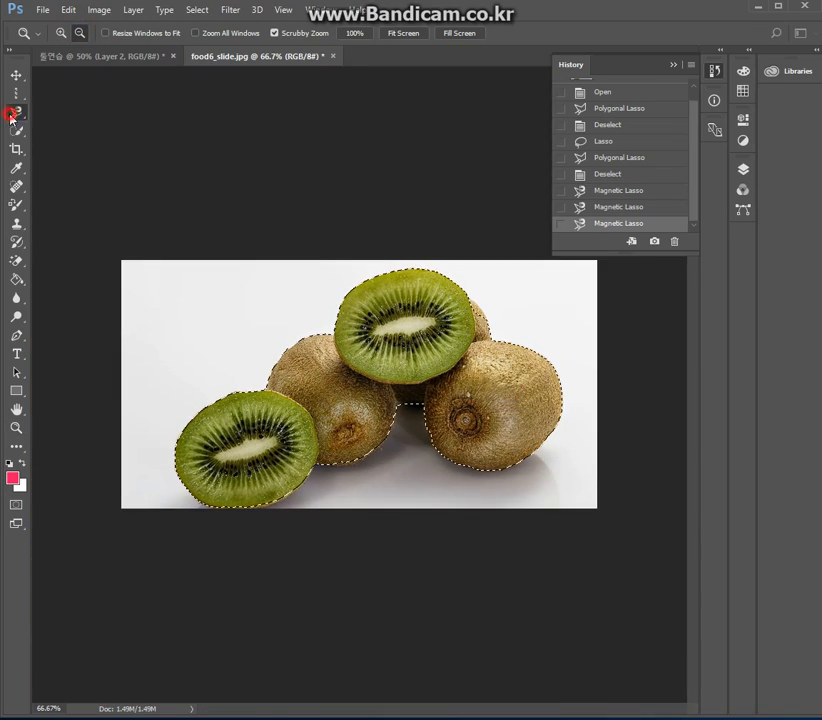
left_click(12, 113)
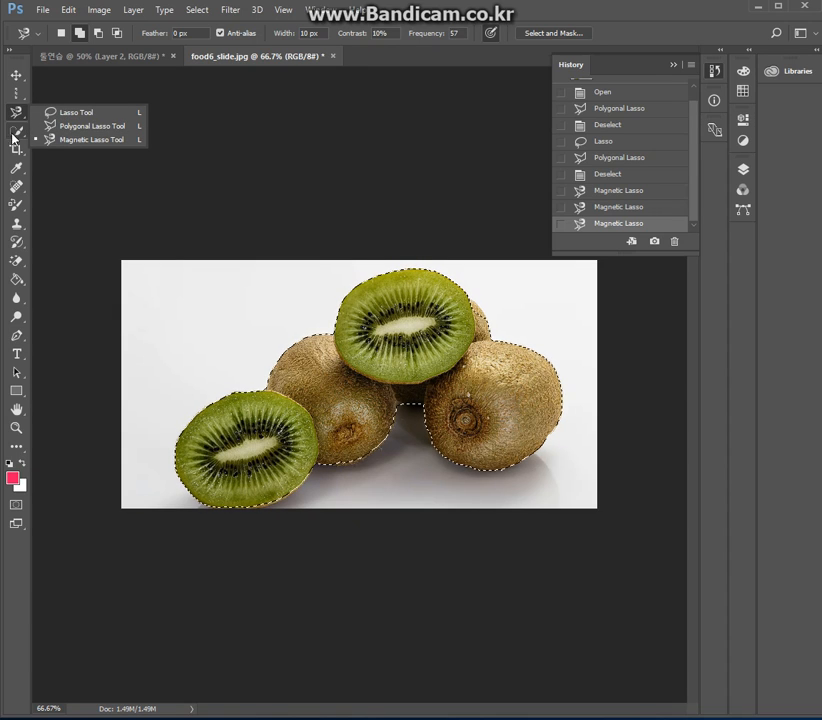
left_click(16, 116)
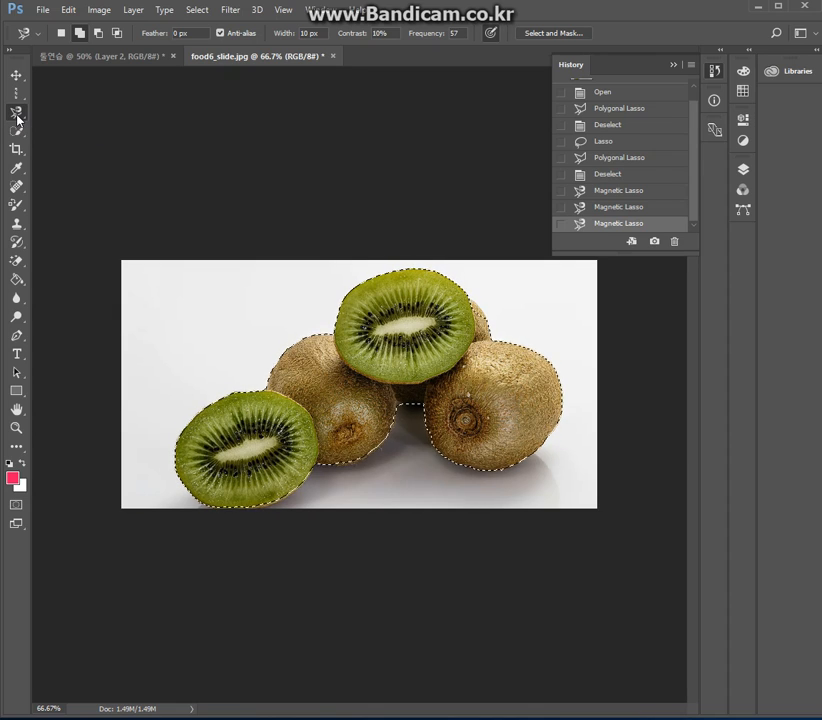
key("ctrl+d")
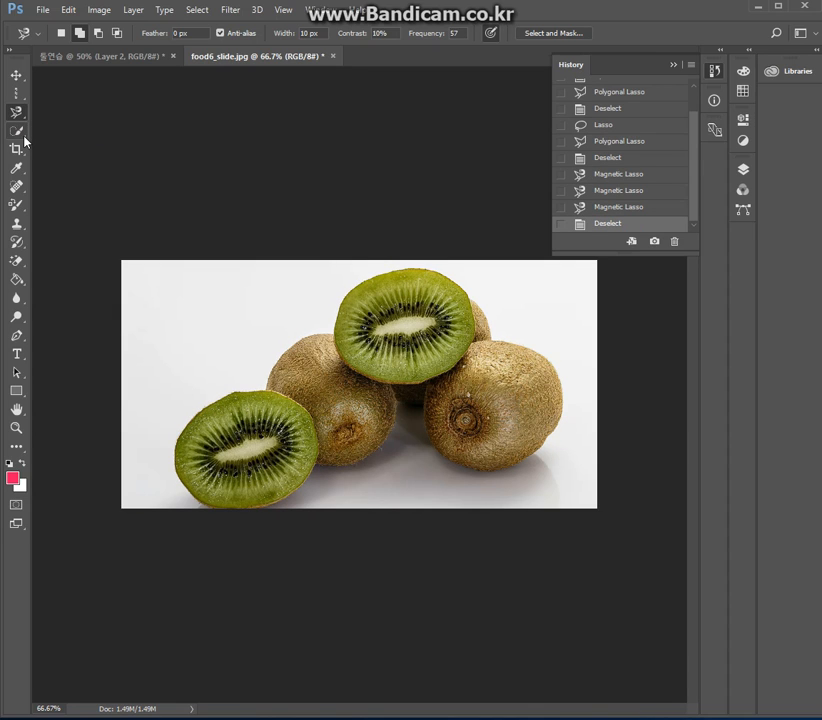
Switch to the Magic Wand tool and select the white background around the kiwis
left_click(24, 137)
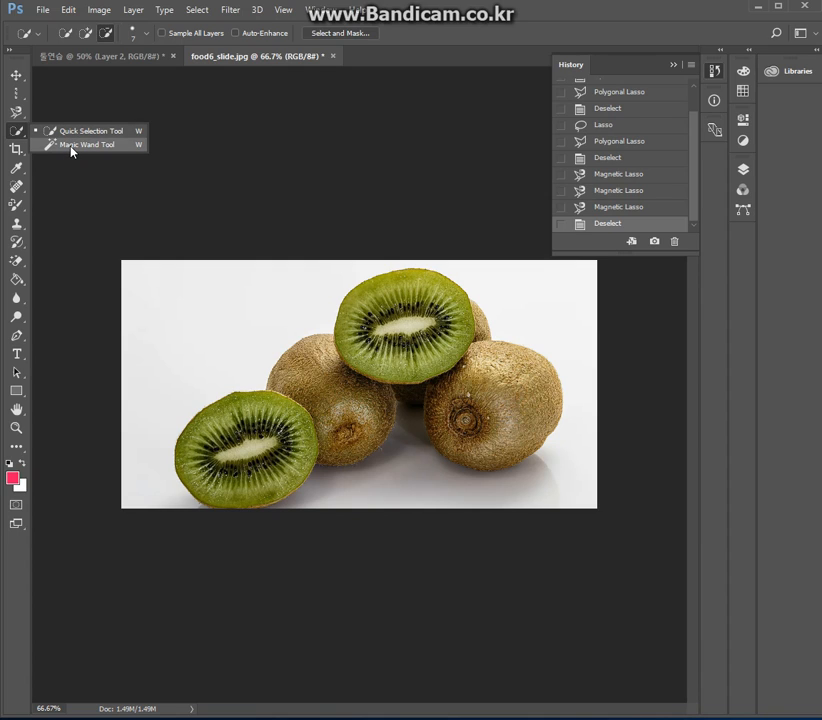
left_click(72, 146)
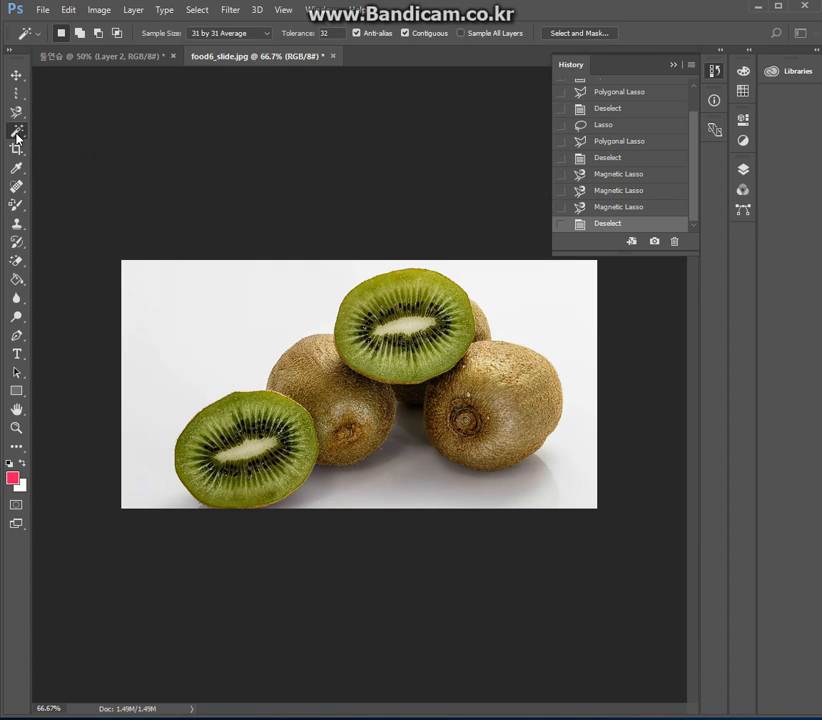
right_click(17, 131)
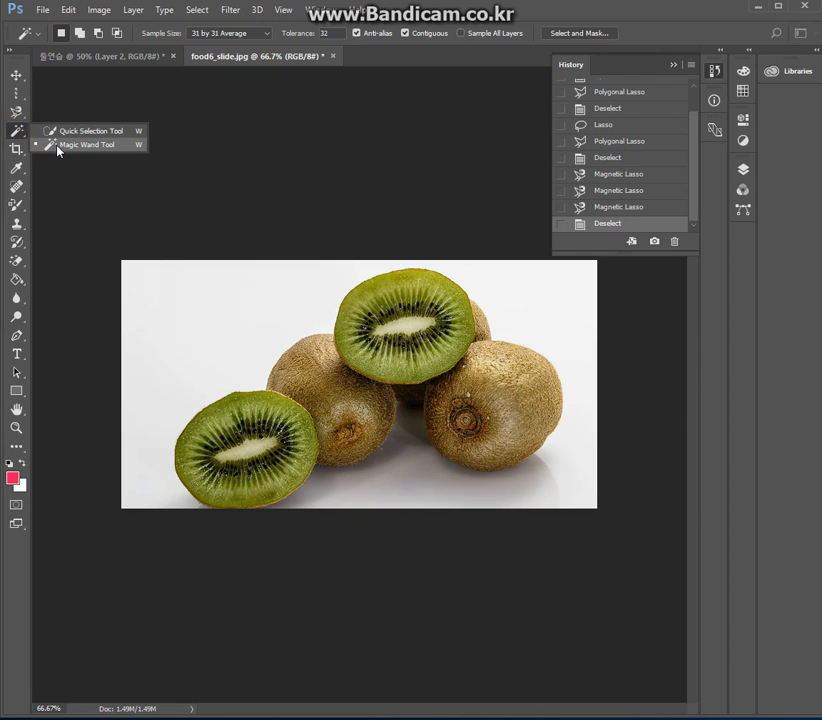
left_click(221, 323)
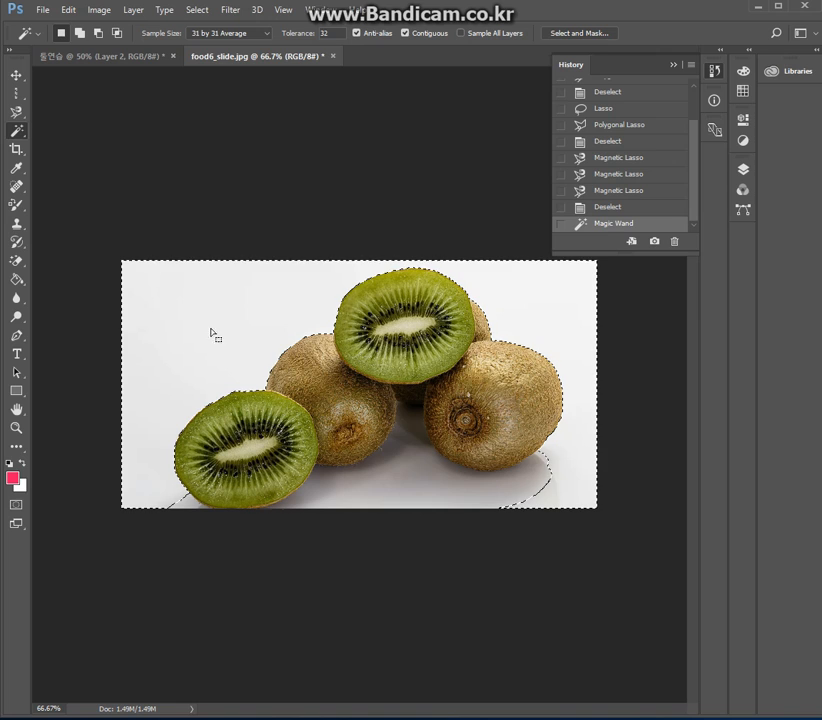
Sample the grey shadow area below the kiwis with the Magic Wand, and reselect the white background
left_click(378, 487)
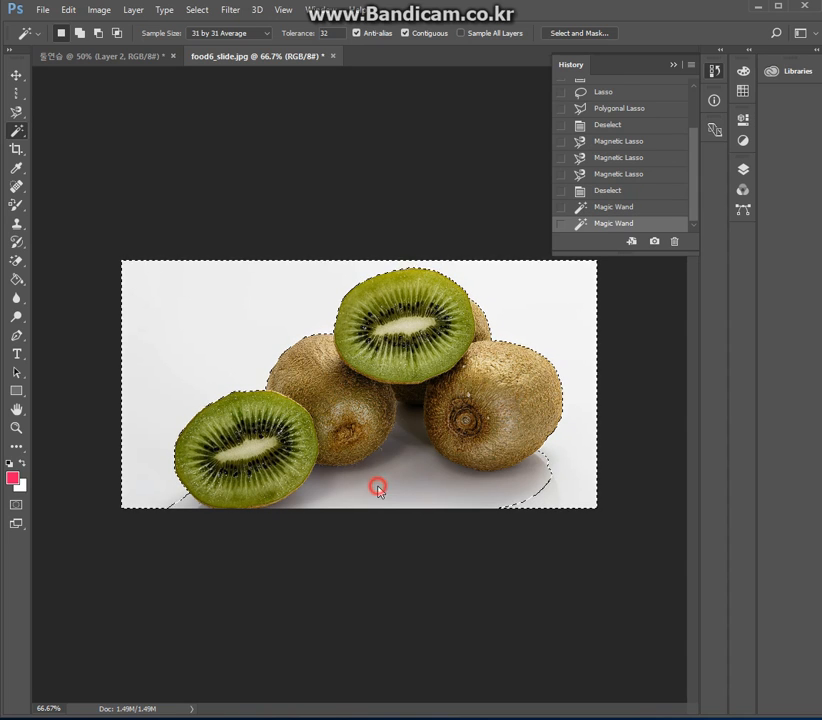
left_click(410, 438)
left_click(222, 366)
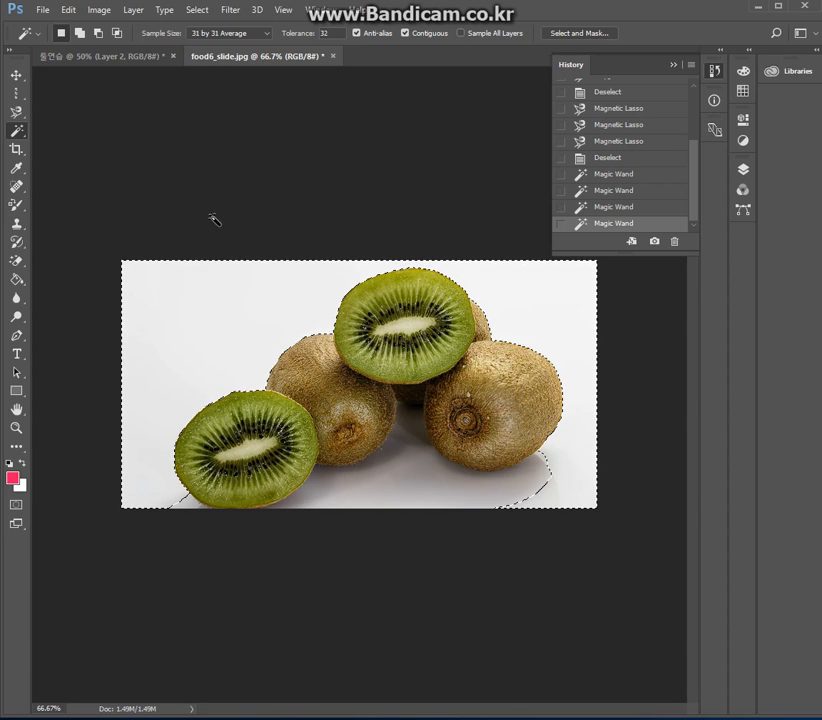
left_click(247, 324)
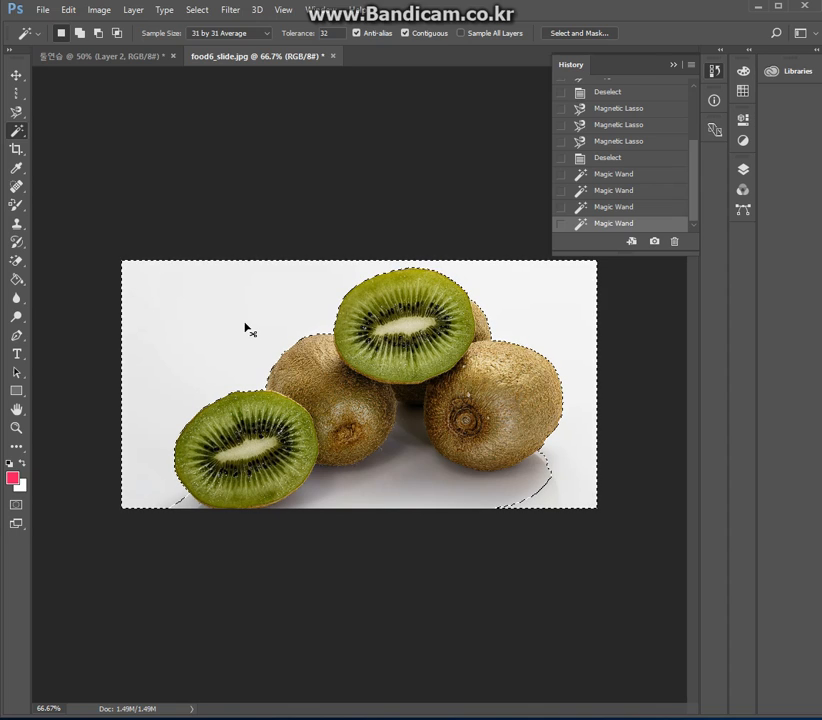
Deselect, sample the white background with the Magic Wand at a reduced tolerance, and reselect the background with tolerance 32
key("ctrl+d")
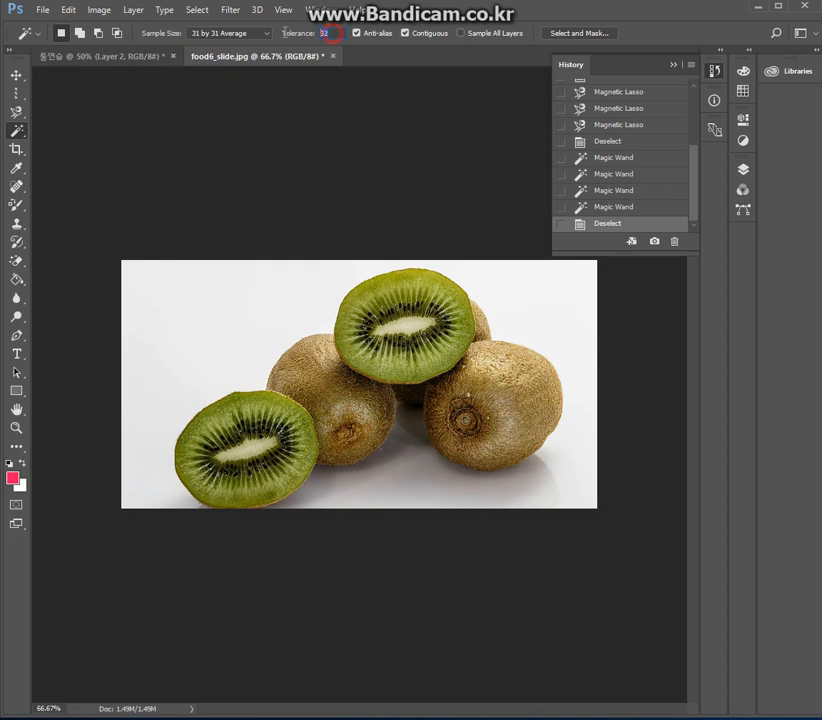
left_click(207, 334)
left_click_drag(336, 33, 207, 33)
type("32")
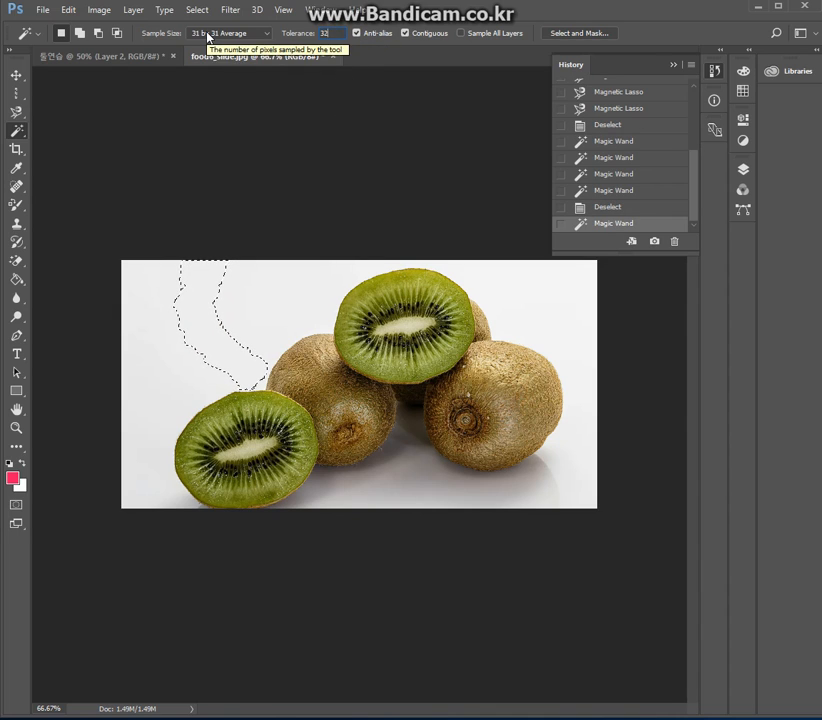
left_click(269, 324)
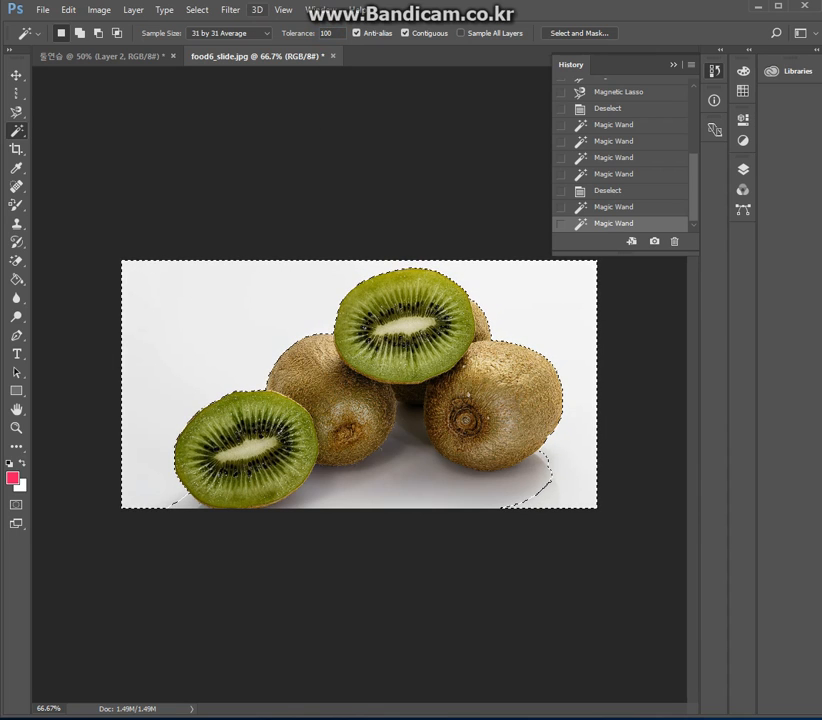
Deselect, select the background and part of the shadow with the Magic Wand at tolerance 100, and set the tolerance back to 32
left_click(241, 343)
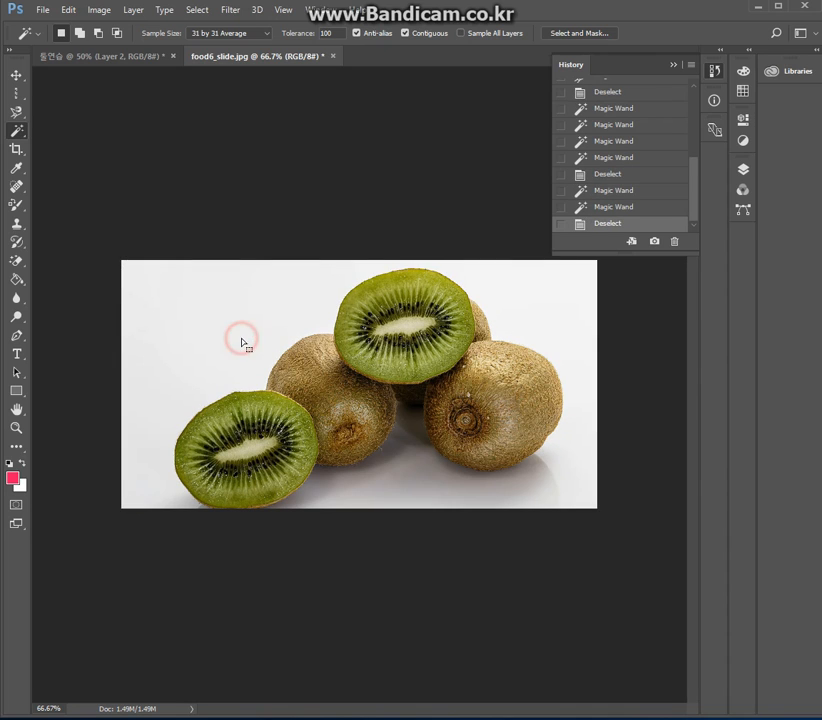
left_click(242, 329)
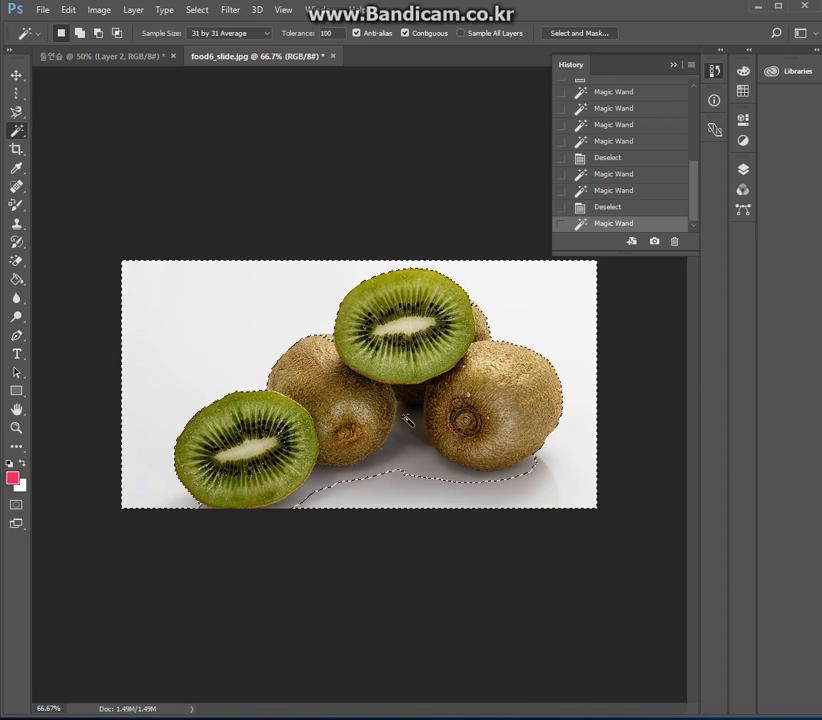
left_click(327, 33)
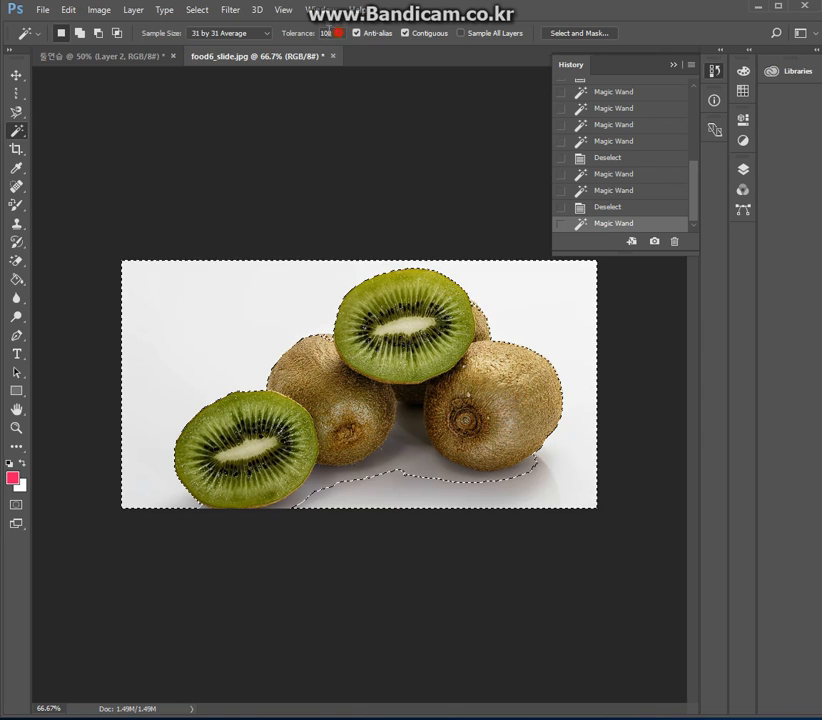
type("32")
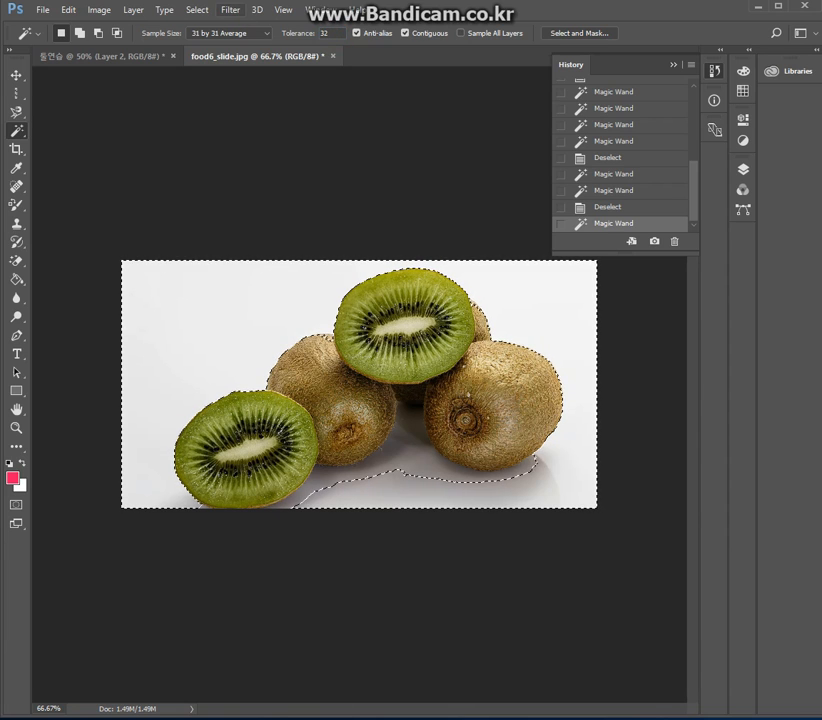
Switch to the Quick Selection tool, clear the current selection and set the brush size to 25 px
left_click(18, 131)
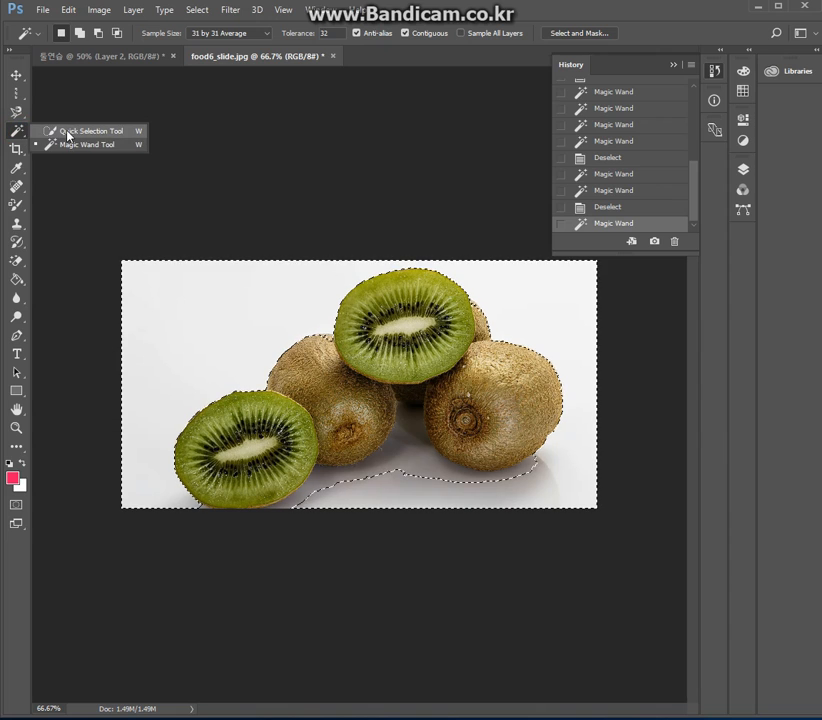
left_click(67, 133)
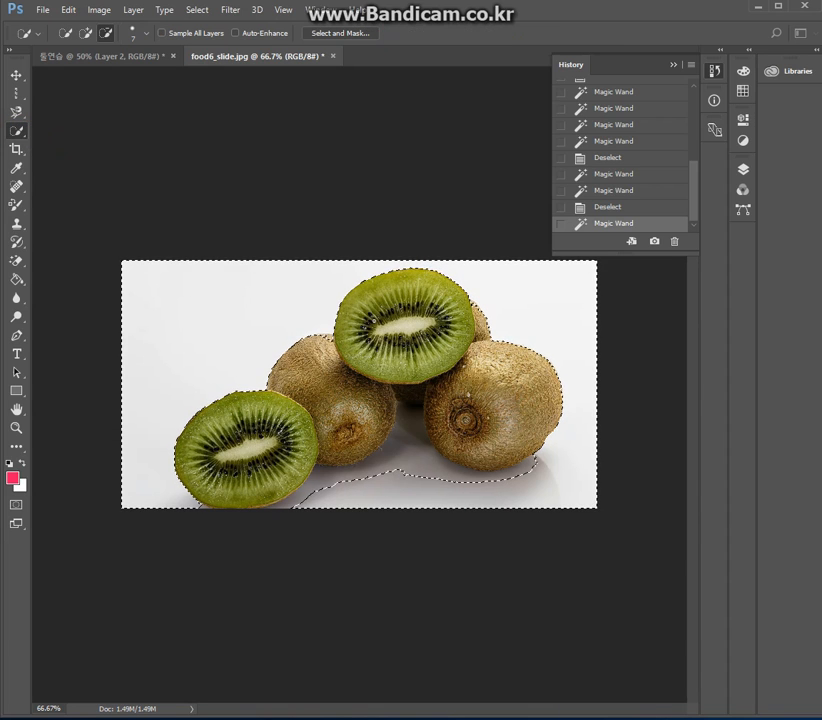
key("ctrl+d")
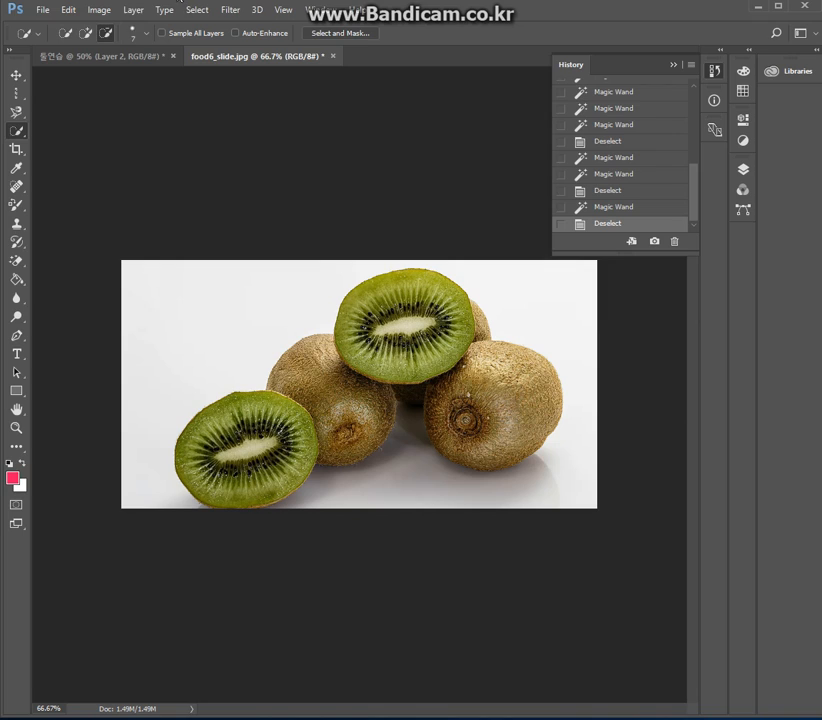
left_click(148, 34)
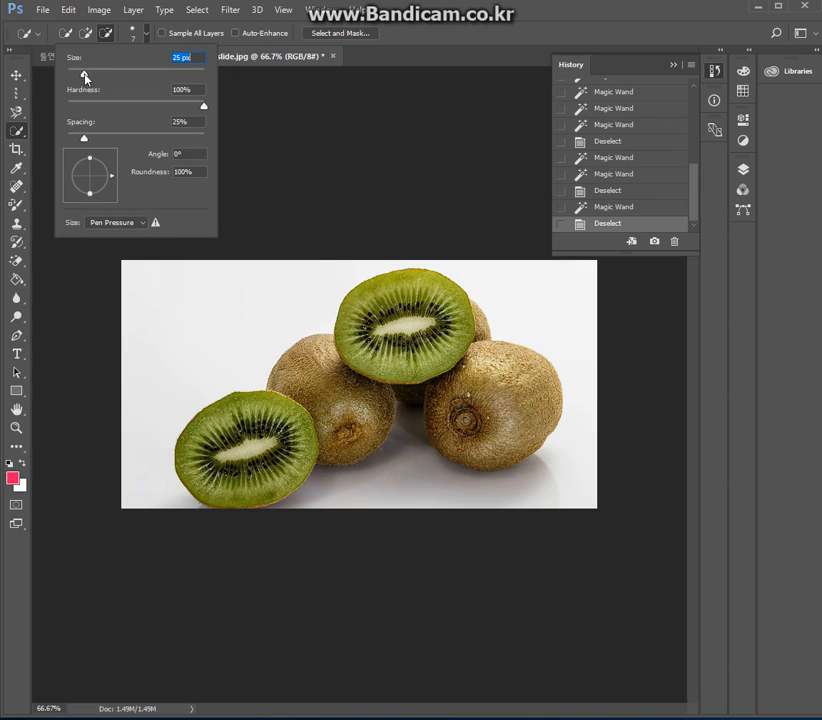
left_click(418, 28)
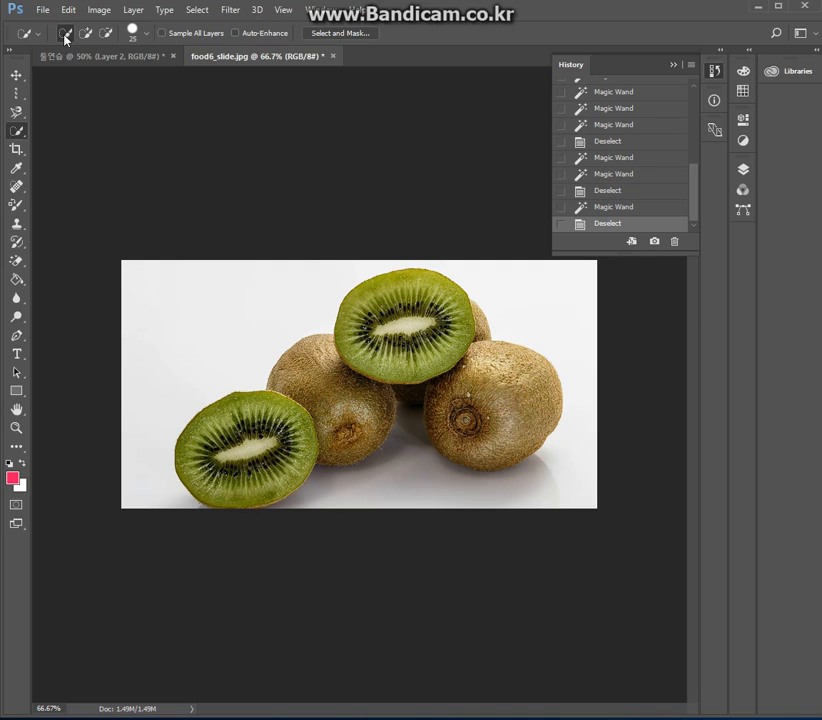
Brush a new Quick Selection over the upper cut kiwi and add the lower-left cut kiwi to it
left_click(81, 38)
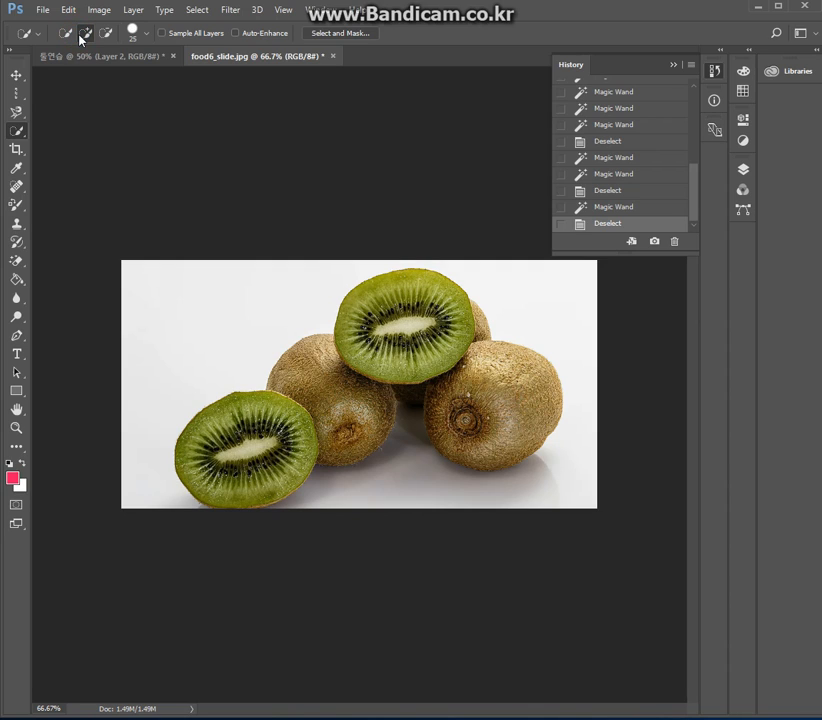
left_click(105, 35)
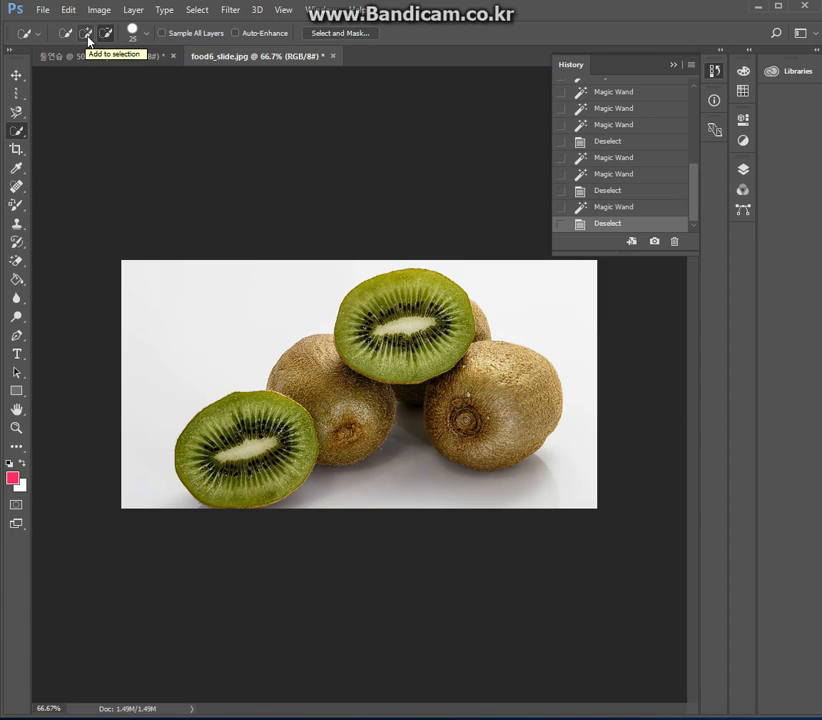
left_click(65, 33)
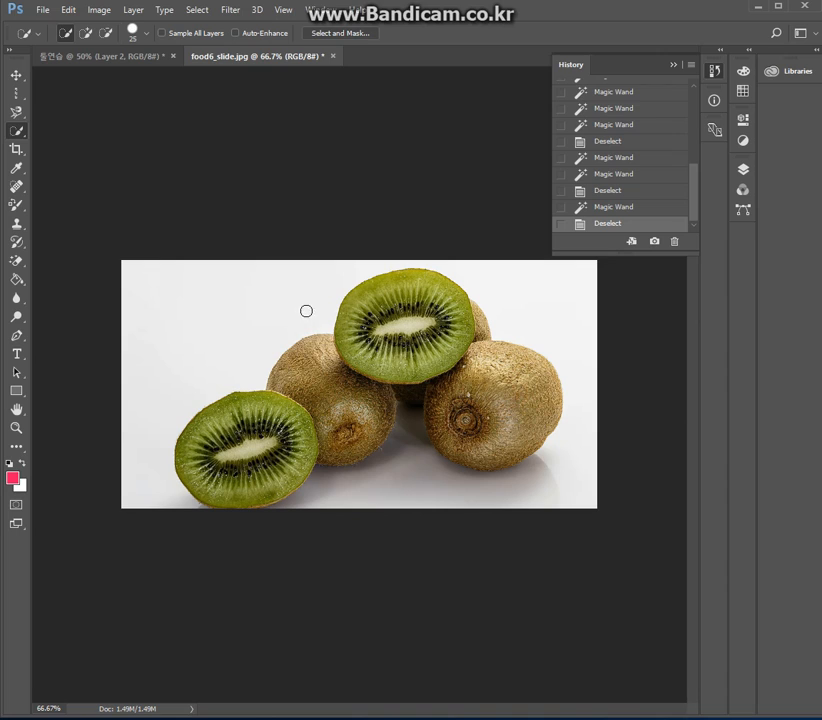
mouse_move(416, 281)
left_mouse_down()
mouse_move(396, 320)
mouse_move(402, 345)
mouse_move(439, 356)
mouse_move(445, 335)
left_mouse_up()
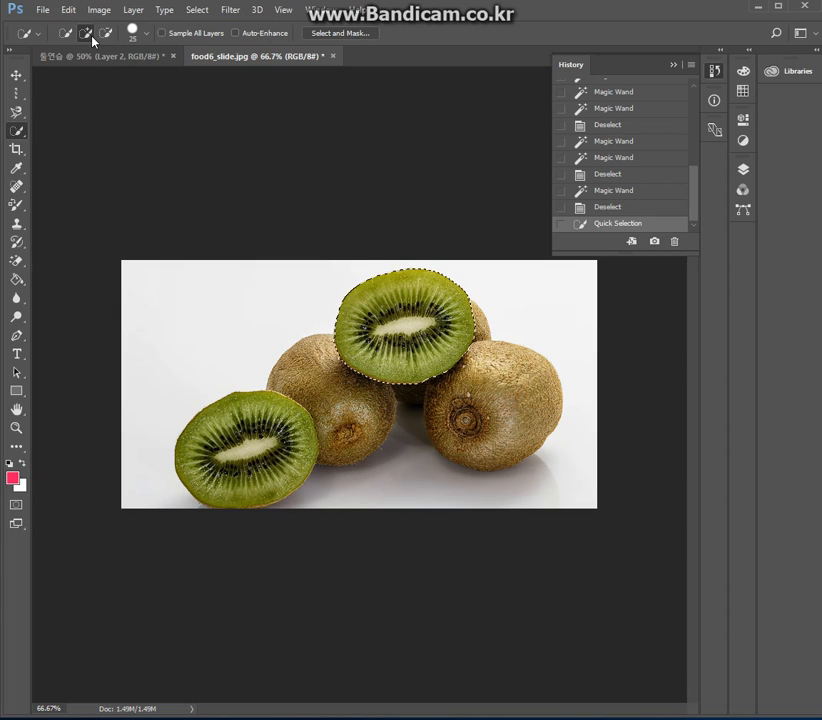
mouse_move(261, 403)
left_mouse_down()
mouse_move(191, 431)
mouse_move(190, 470)
mouse_move(297, 422)
left_mouse_up()
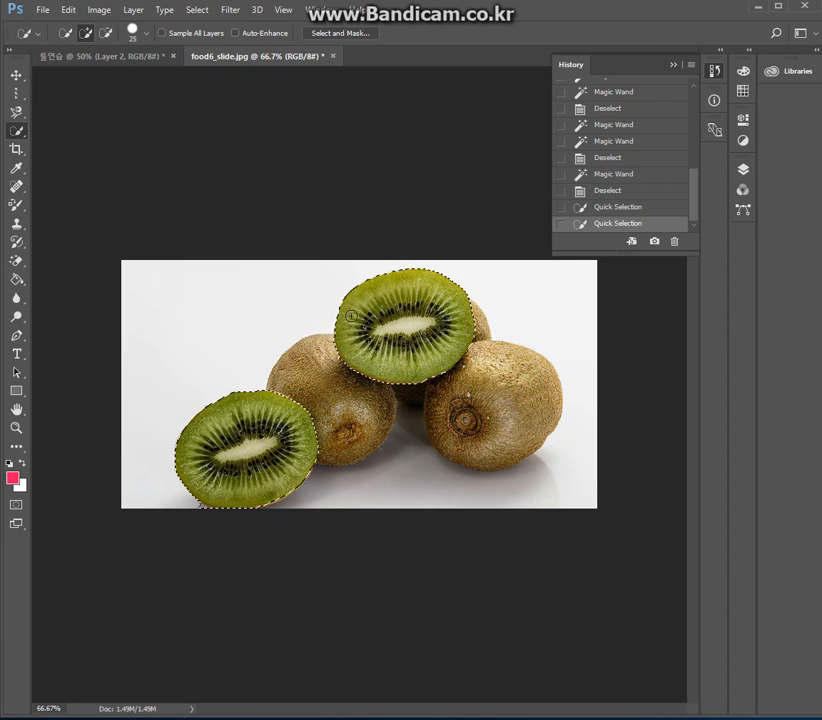
Deselect the two cut kiwis, keeping the Quick Selection tool active
left_click(18, 131)
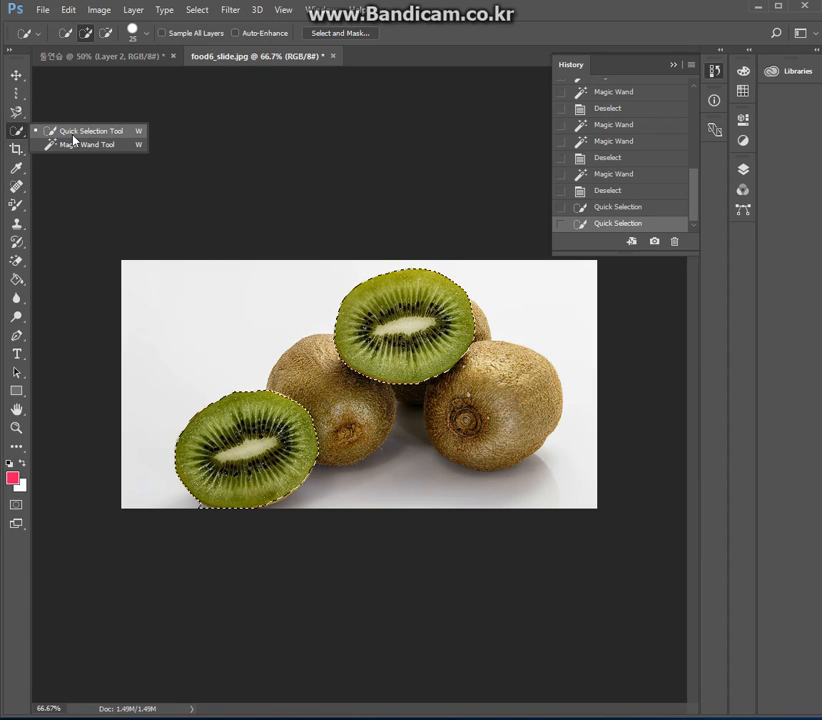
left_click(16, 131)
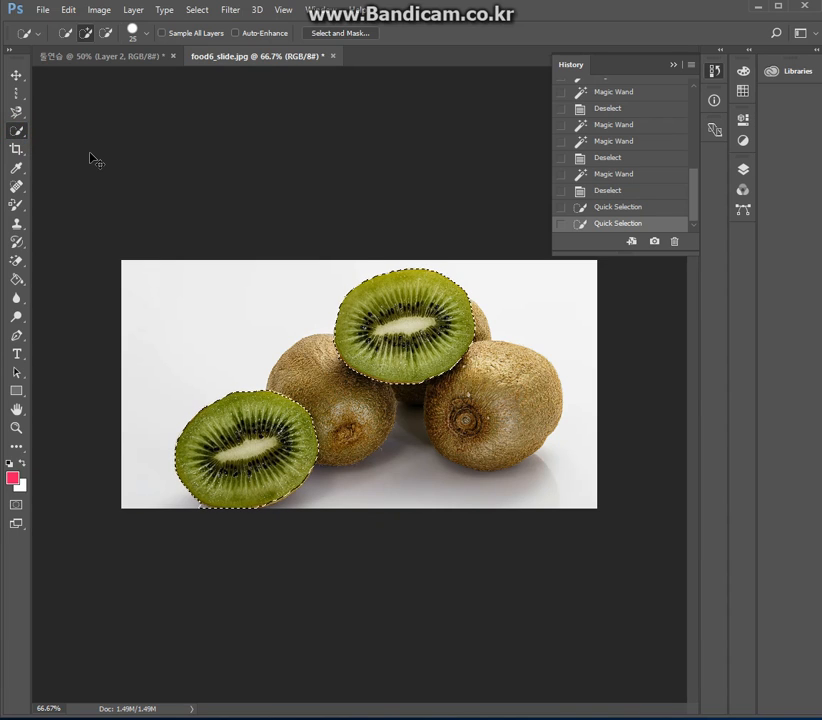
key("ctrl+d")
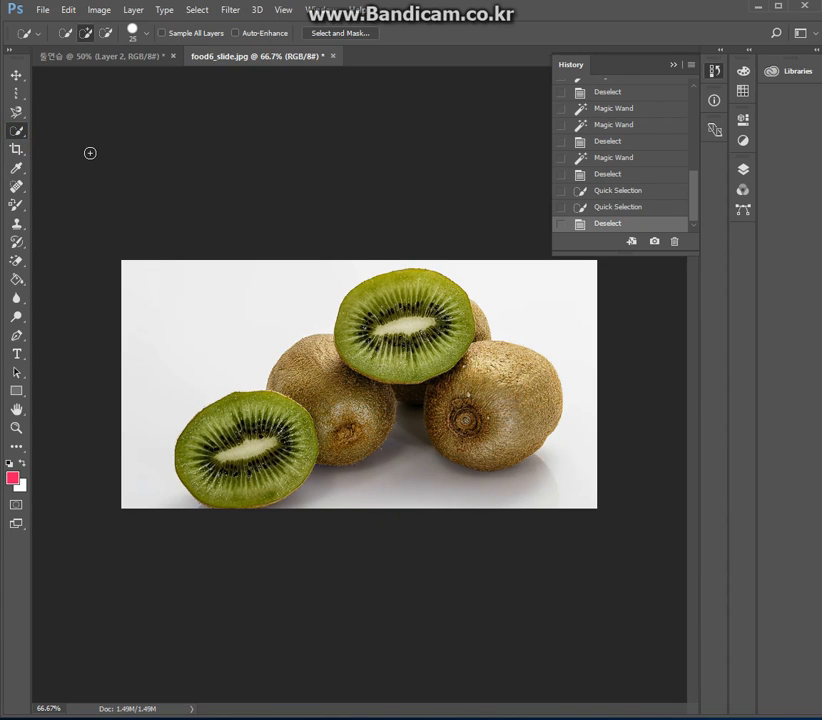
left_click(15, 94)
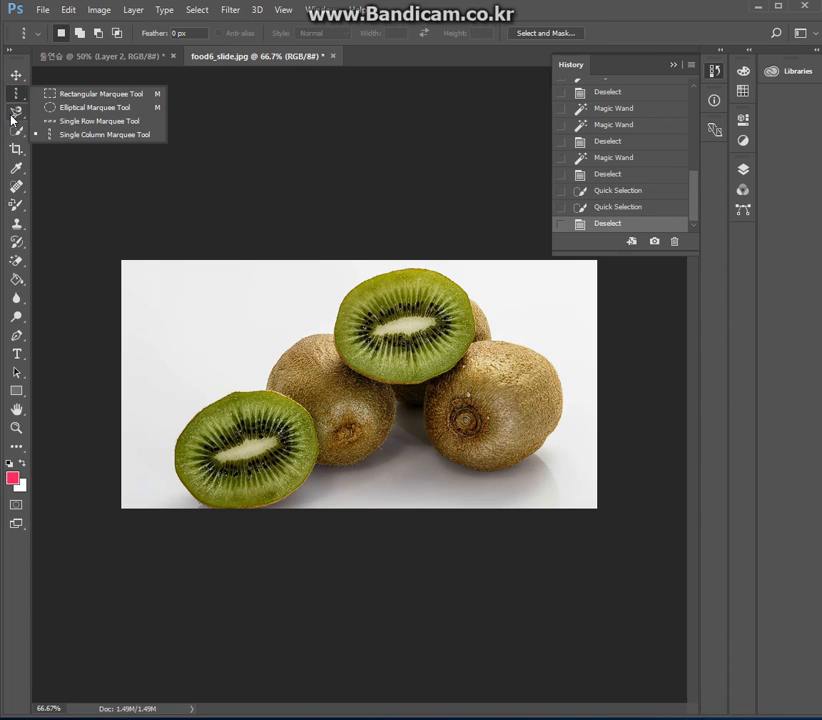
left_click(14, 114)
left_click(16, 129)
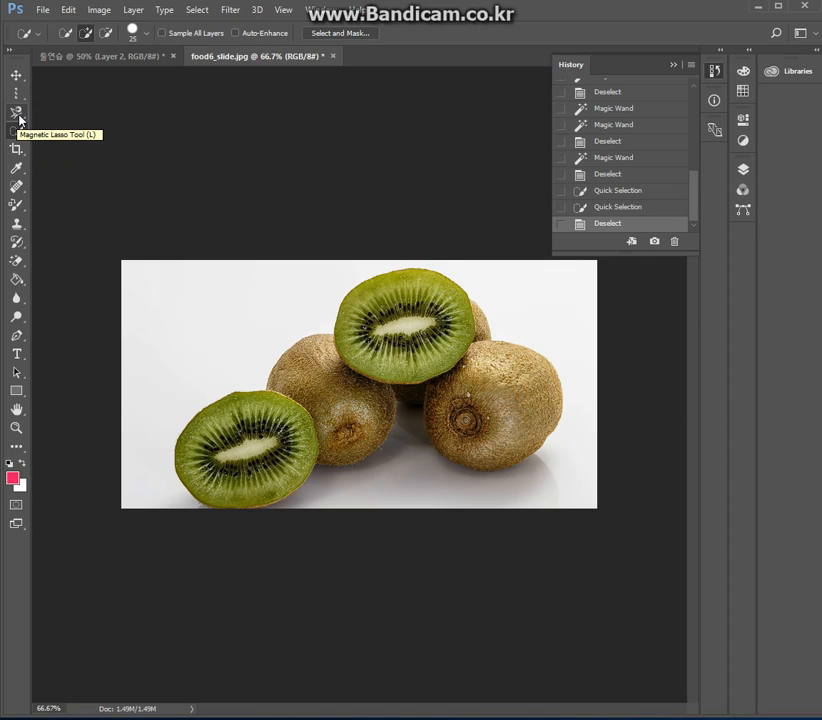
Turn off anti-aliasing for the lasso tools and trace around the upper cut kiwi with the Magnetic Lasso
left_click_drag(19, 117, 70, 114)
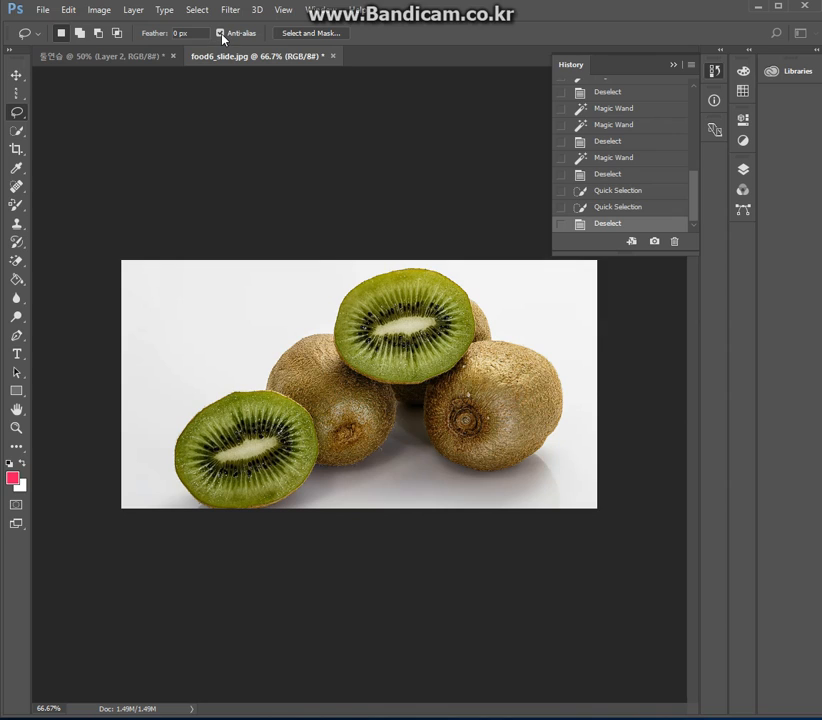
left_click(20, 111)
left_click(66, 140)
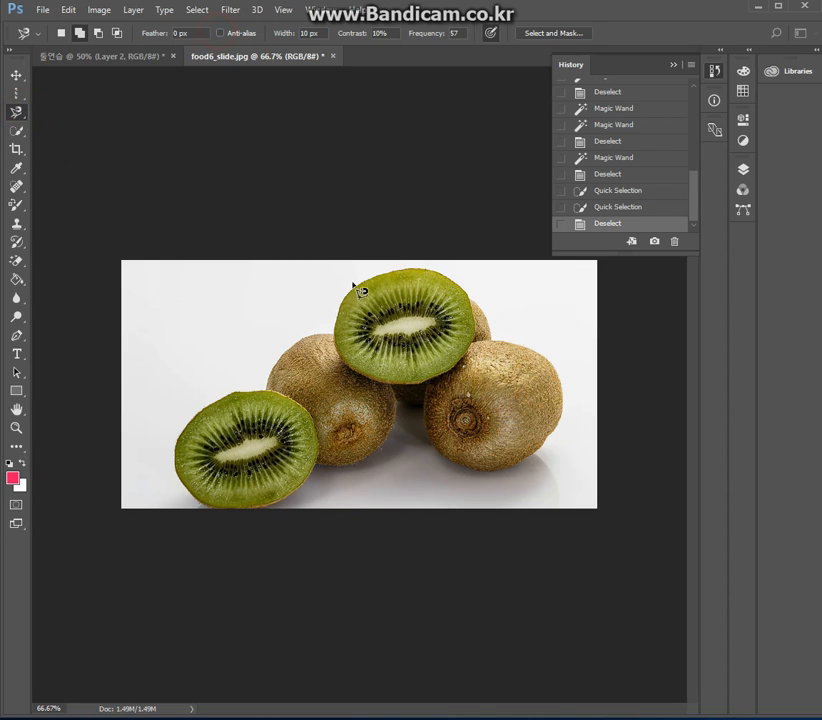
left_click(384, 273)
left_click(392, 279)
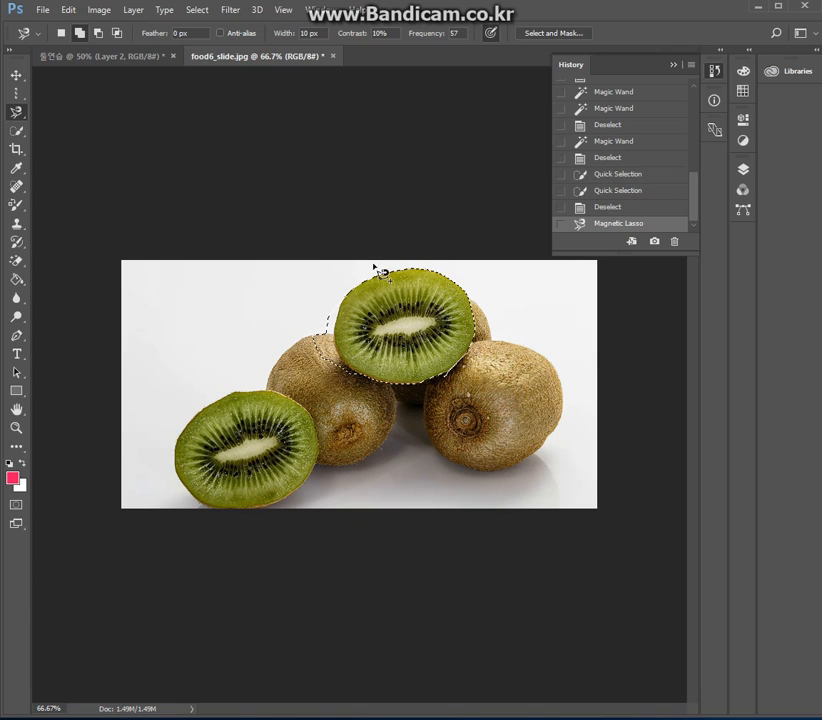
Move the selected upper kiwi down over the lower-left cut kiwi and deselect it
left_click(16, 74)
left_click_drag(394, 324, 299, 452)
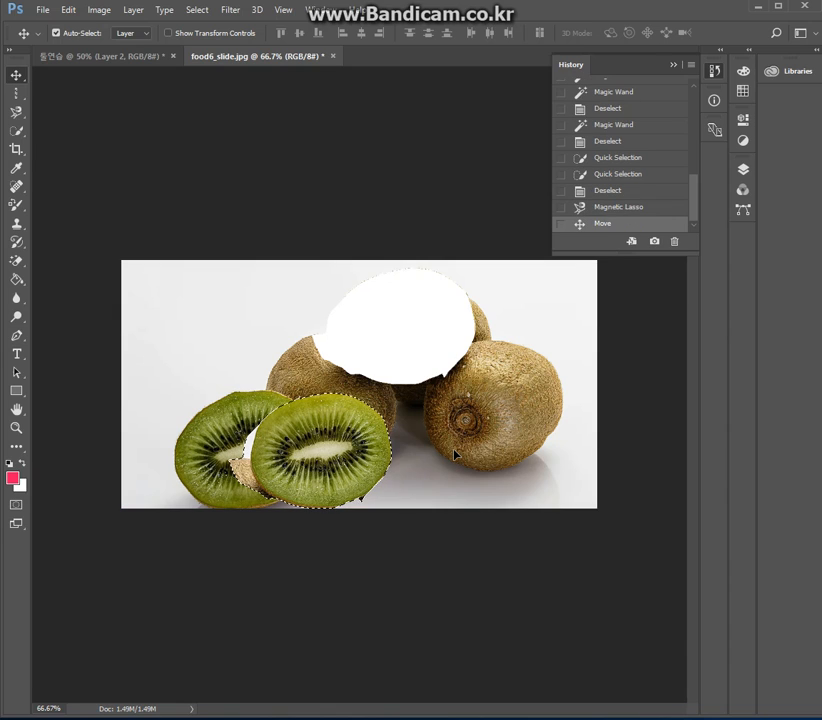
key("ctrl+d")
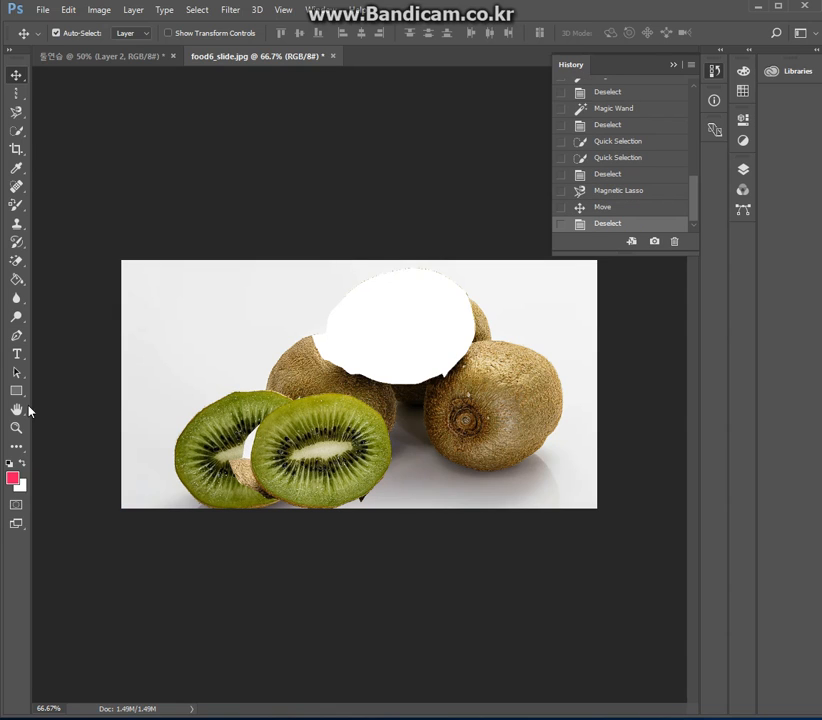
Examine the jagged cut edge of the moved kiwi close up at 300% zoom
left_click(16, 427)
left_click(340, 402)
left_click(61, 33)
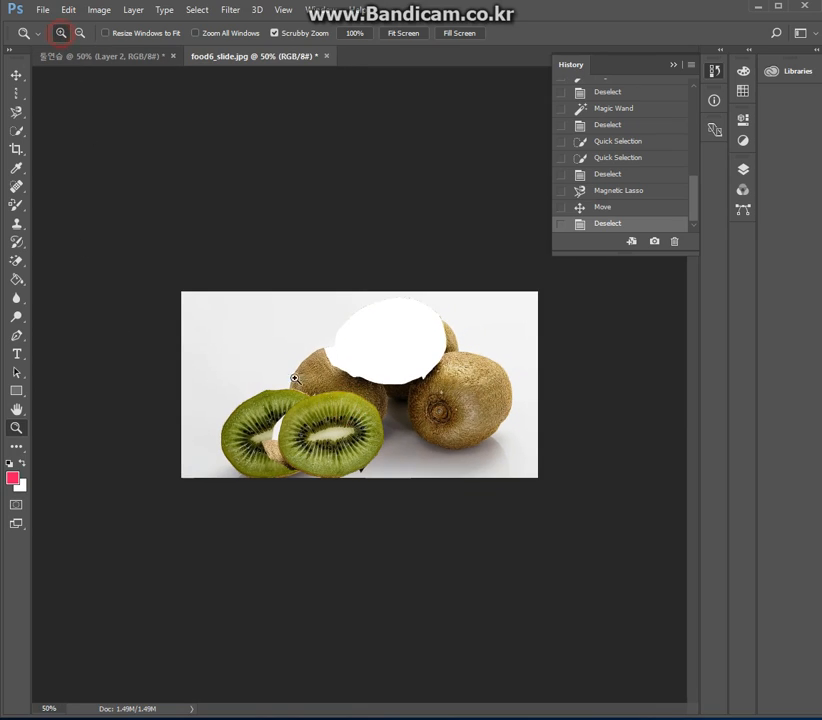
left_click_drag(331, 411, 336, 404)
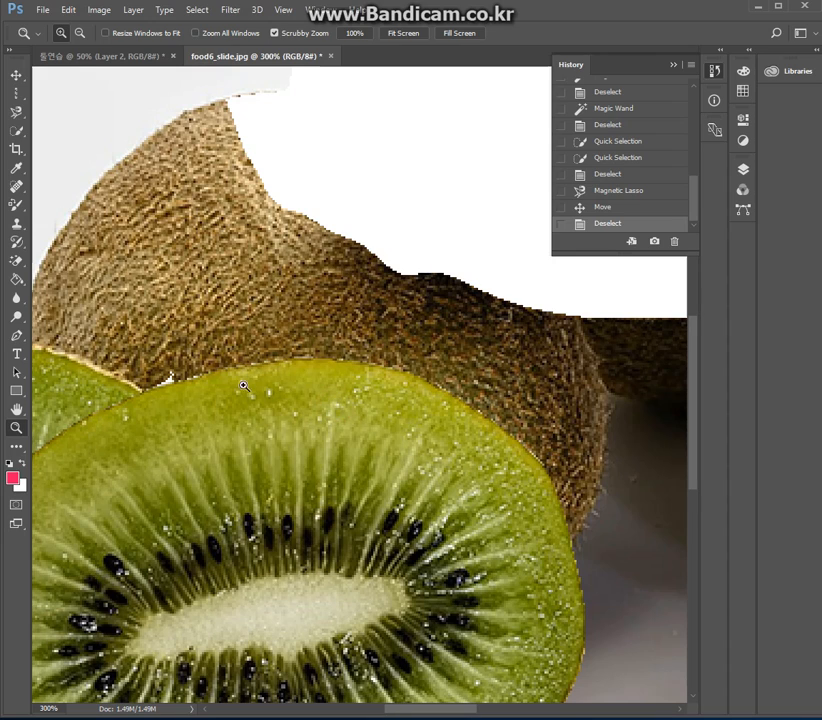
Undo the deselection and the kiwi's move by reverting to the Magnetic Lasso history state
left_click(16, 75)
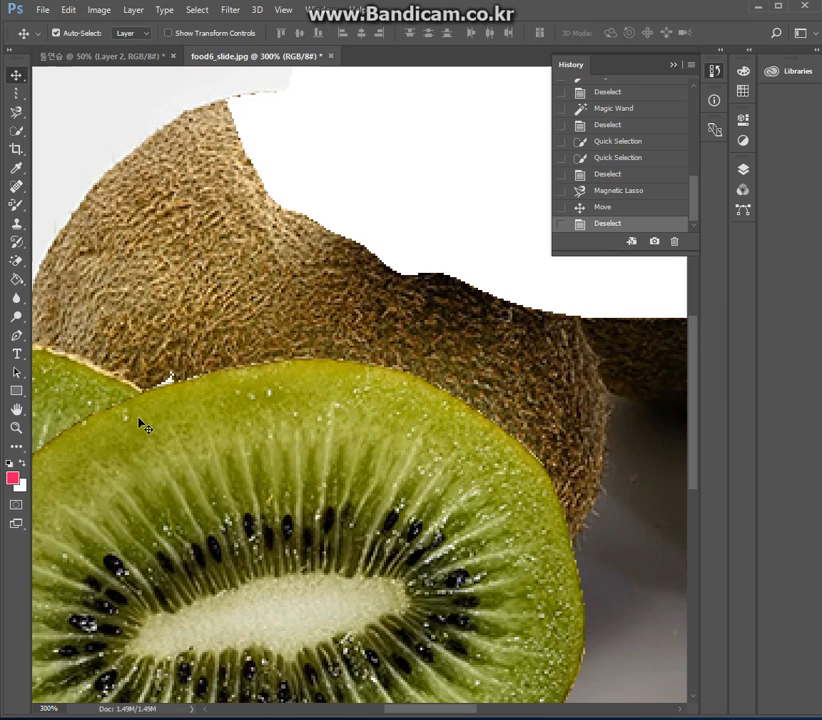
key("ctrl+z")
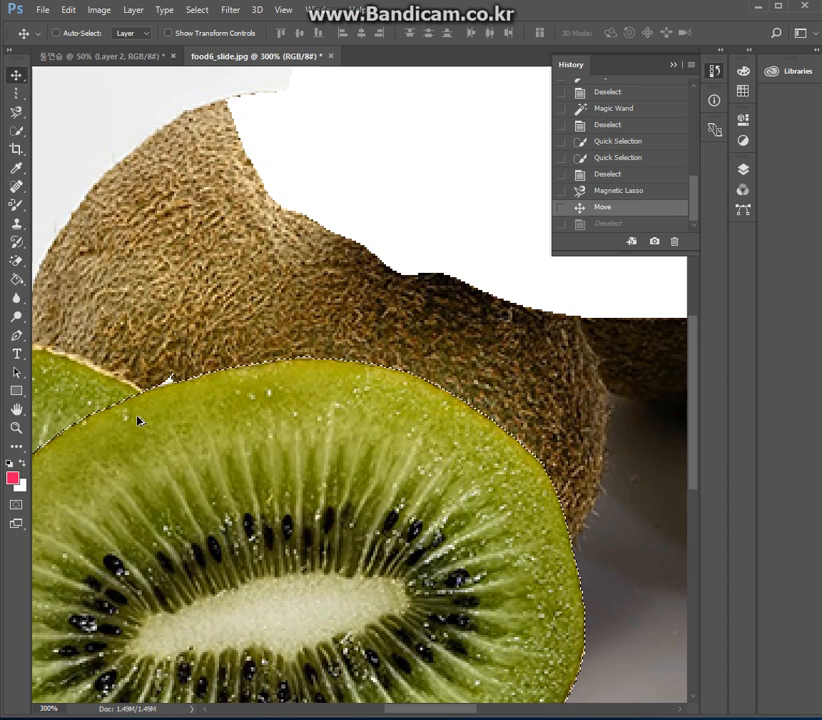
left_click(605, 190)
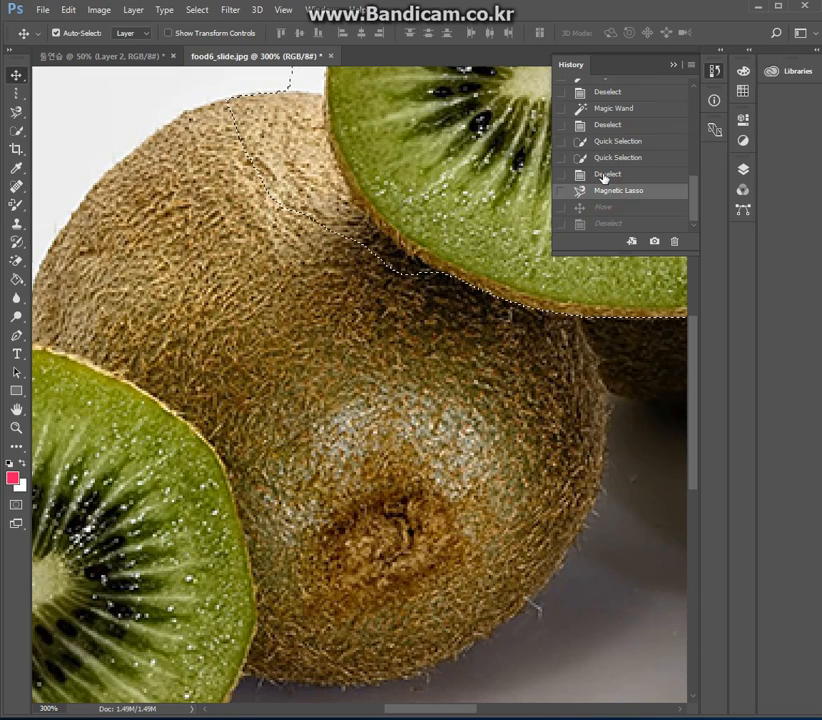
scroll(460, 250, "up", 5)
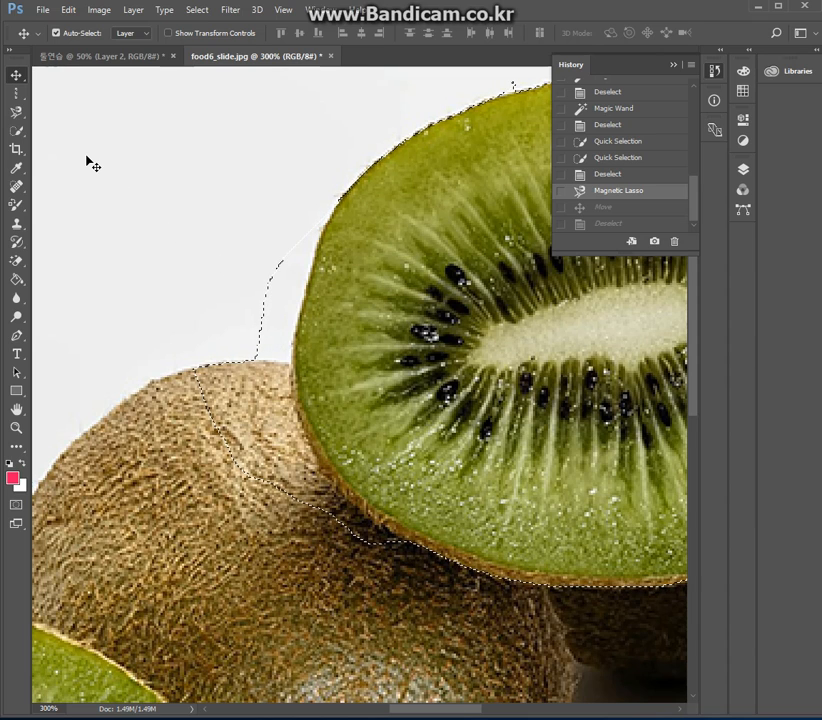
Turn anti-aliasing back on for the Magnetic Lasso, deselect the kiwi and return to the 100% view
left_click(15, 113)
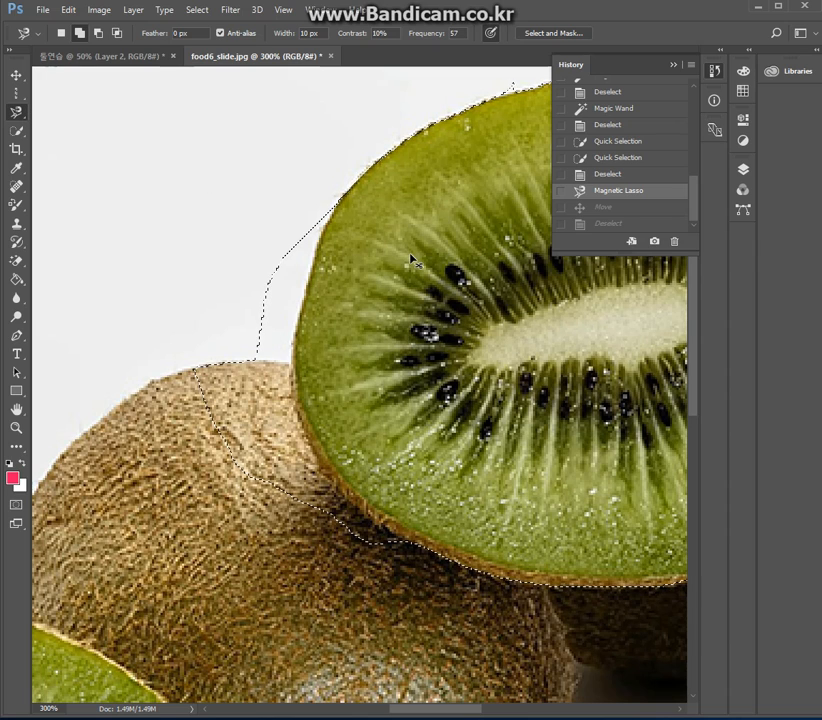
key("ctrl+d")
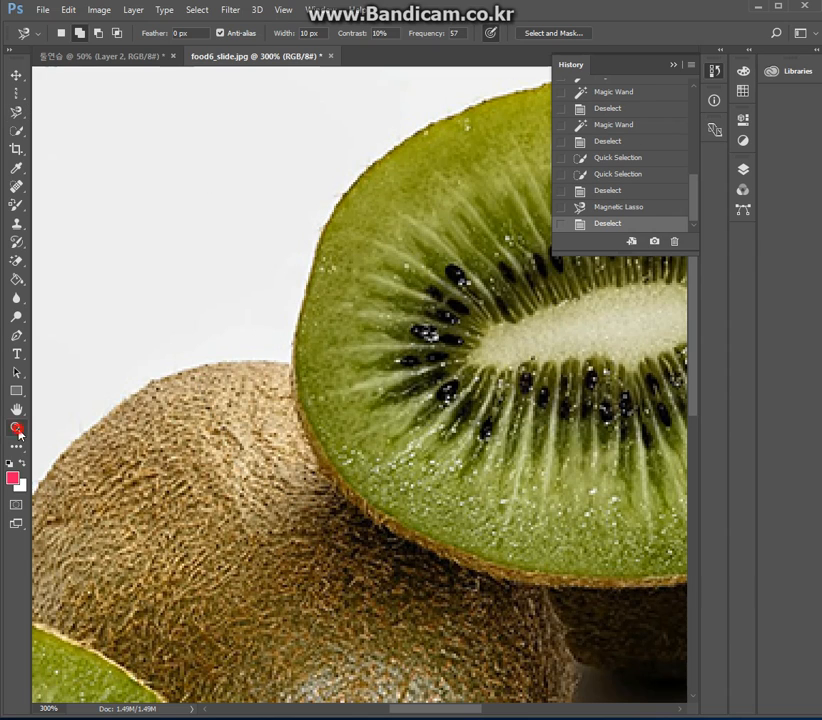
key("z")
left_click(360, 285, "alt")
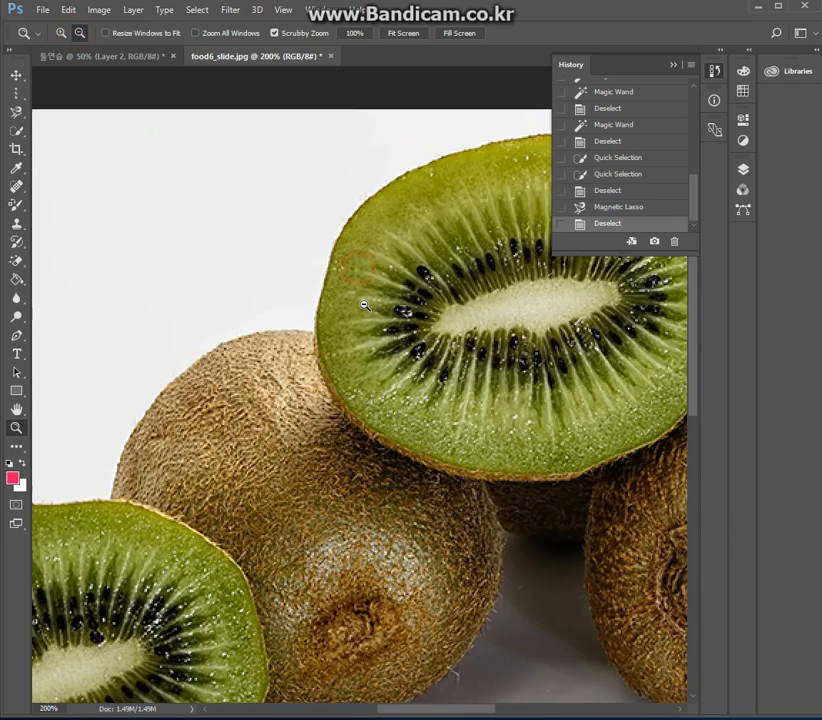
left_click(368, 296, "alt")
left_click(352, 315, "alt")
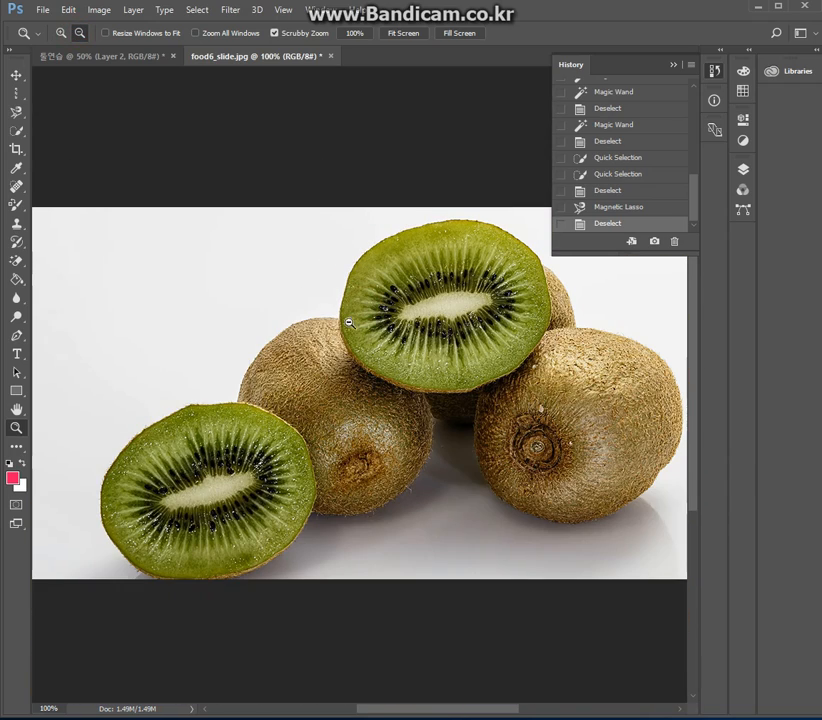
Activate the Crop tool and show the other tools grouped with it
left_click(16, 75)
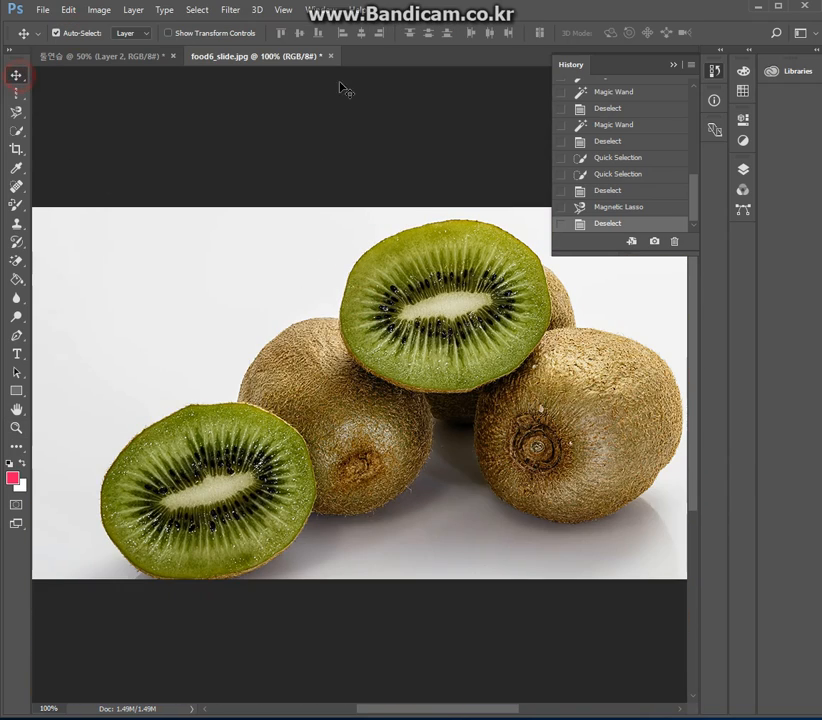
left_click(17, 151)
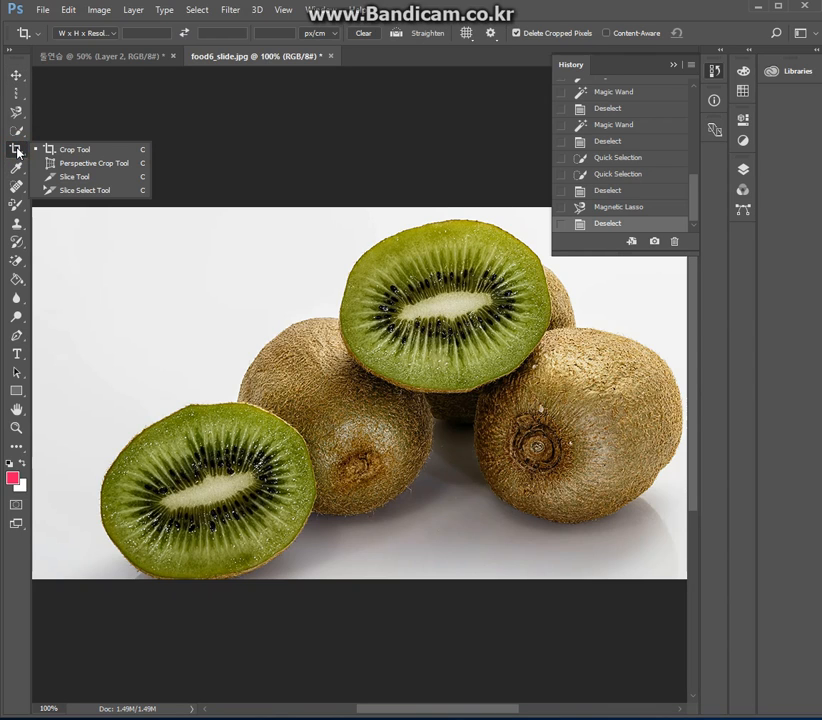